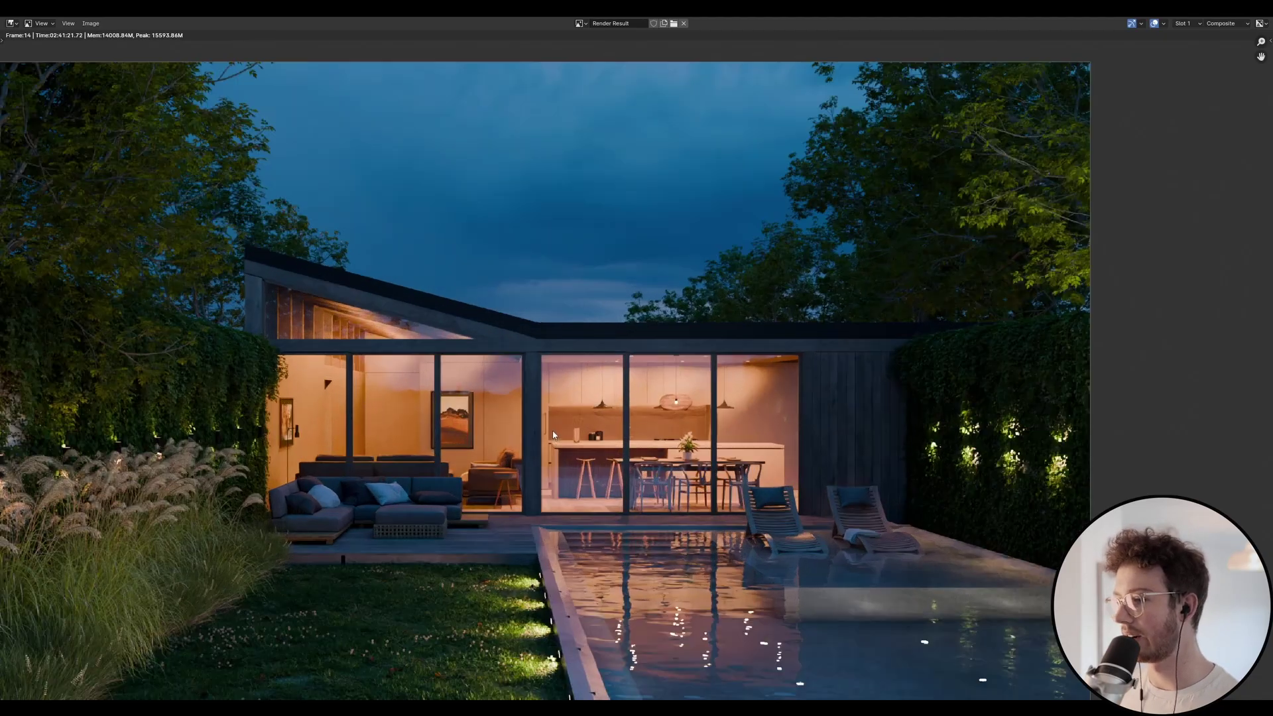
# Zoom and pan around the night render of the cabin and pool to inspect its details
pyautogui.hscroll(5, 772, 454)
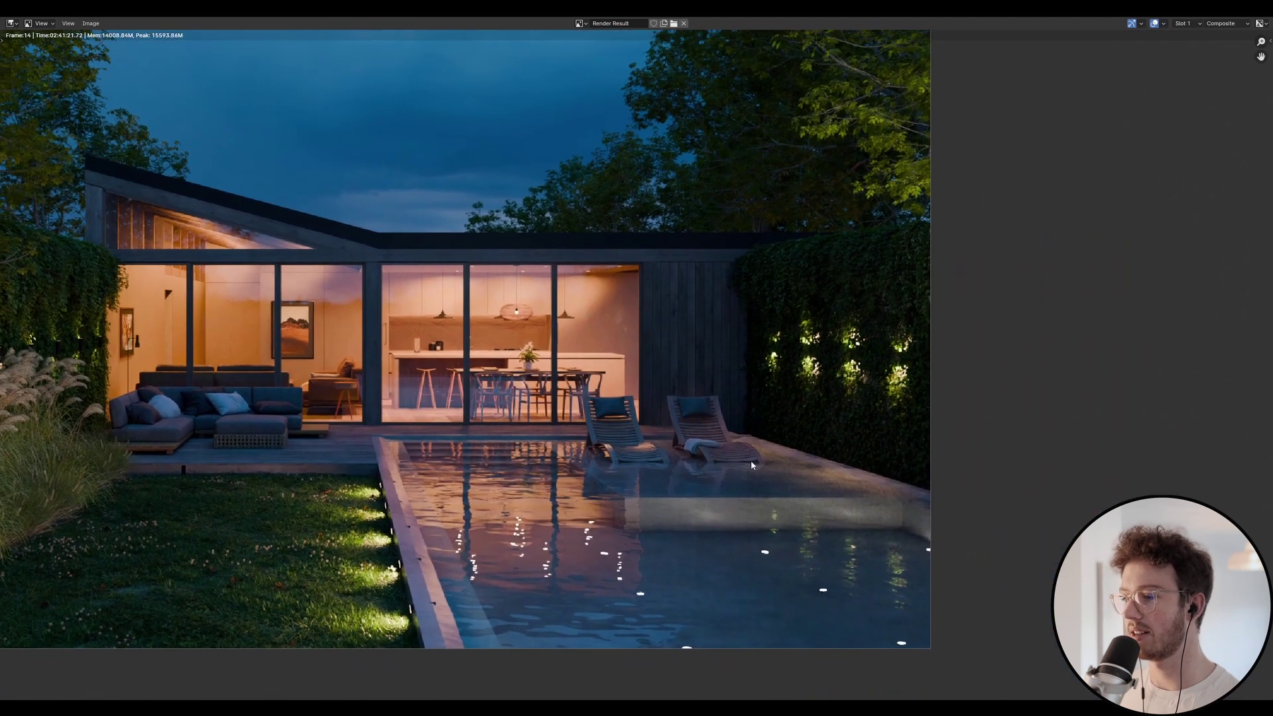
pyautogui.hscroll(-7, 799, 316)
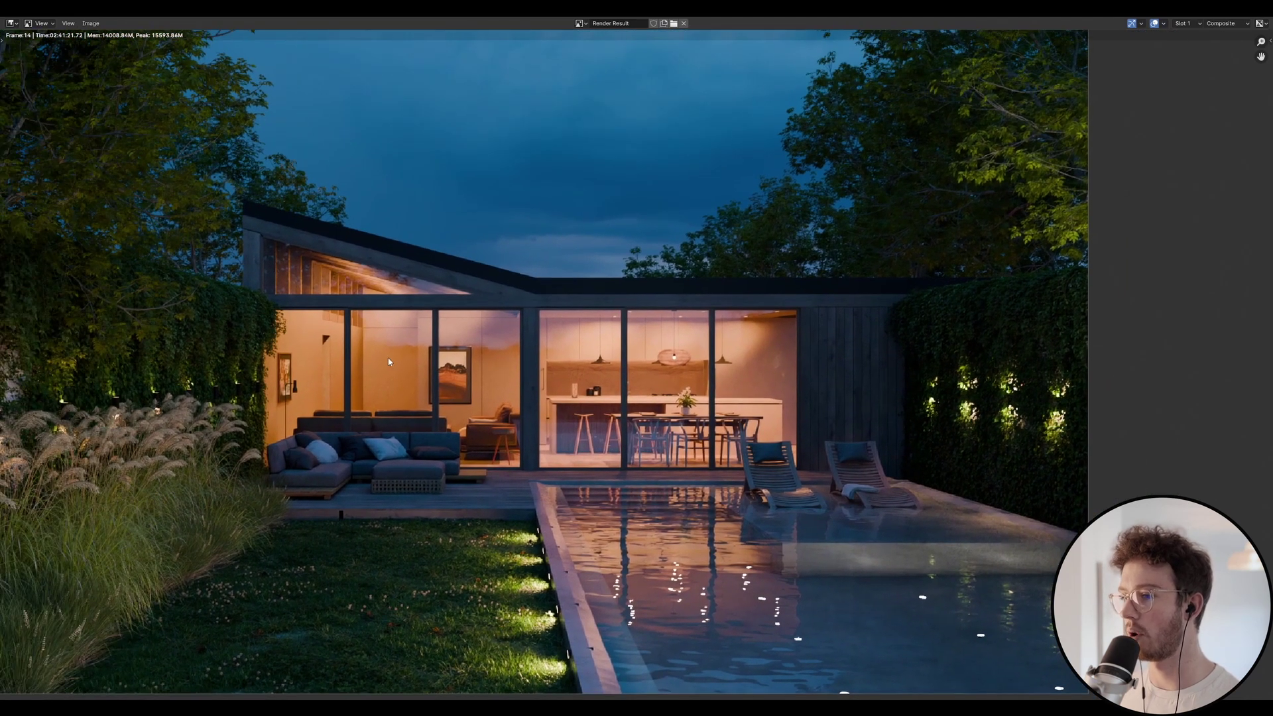
pyautogui.scroll(-3, 315, 436)
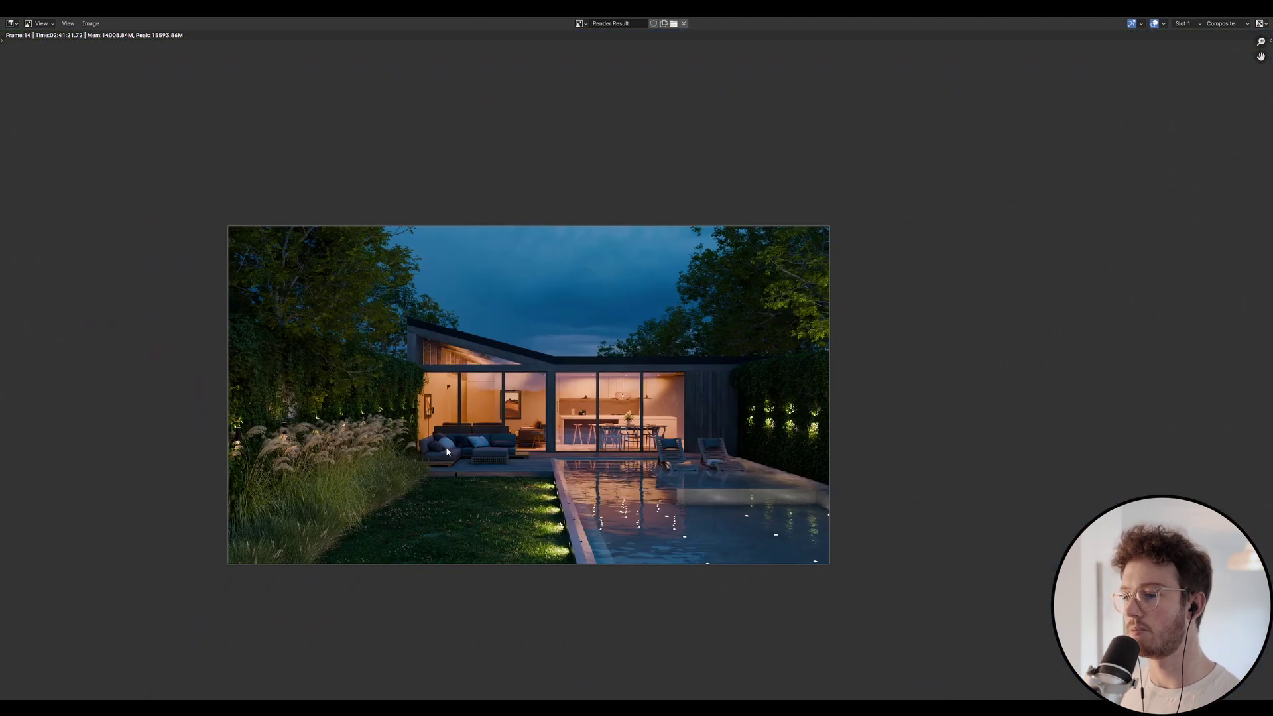
pyautogui.scroll(4, 824, 439)
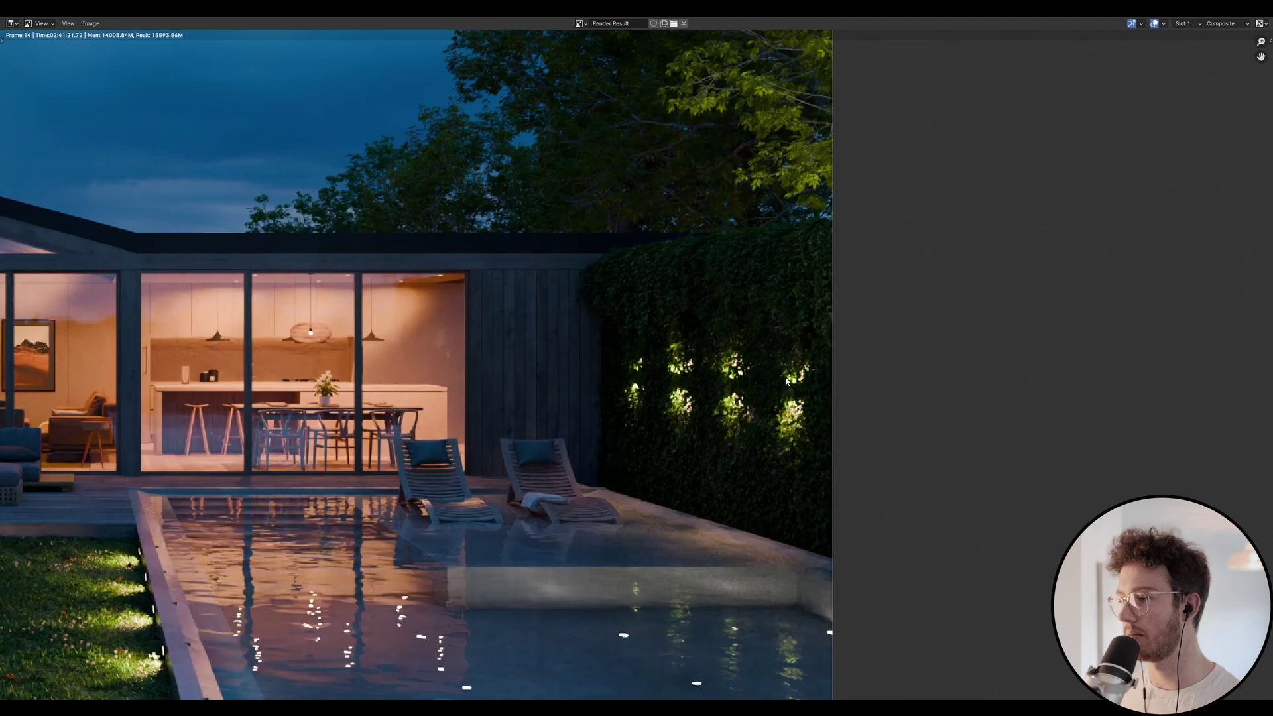
pyautogui.scroll(-4, 800, 398)
pyautogui.moveTo(491, 561); pyautogui.dragTo(618, 544)
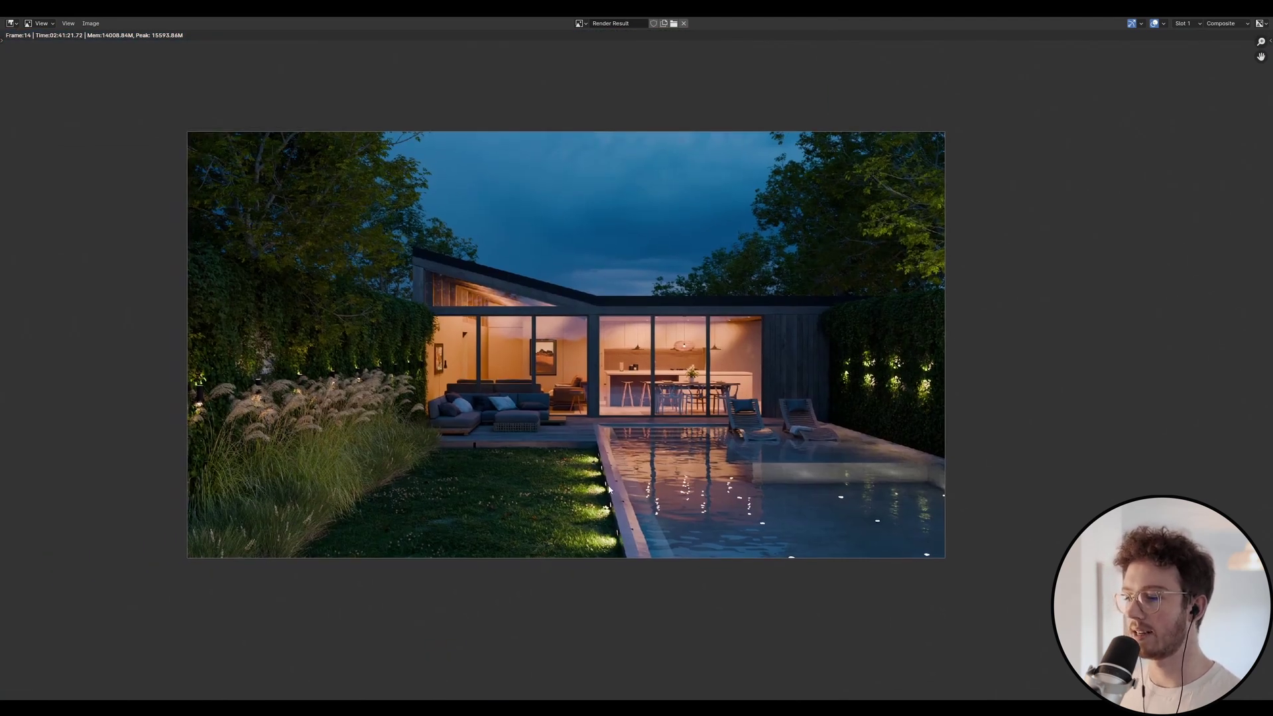
pyautogui.scroll(3, 596, 470)
pyautogui.scroll(-4, 607, 503)
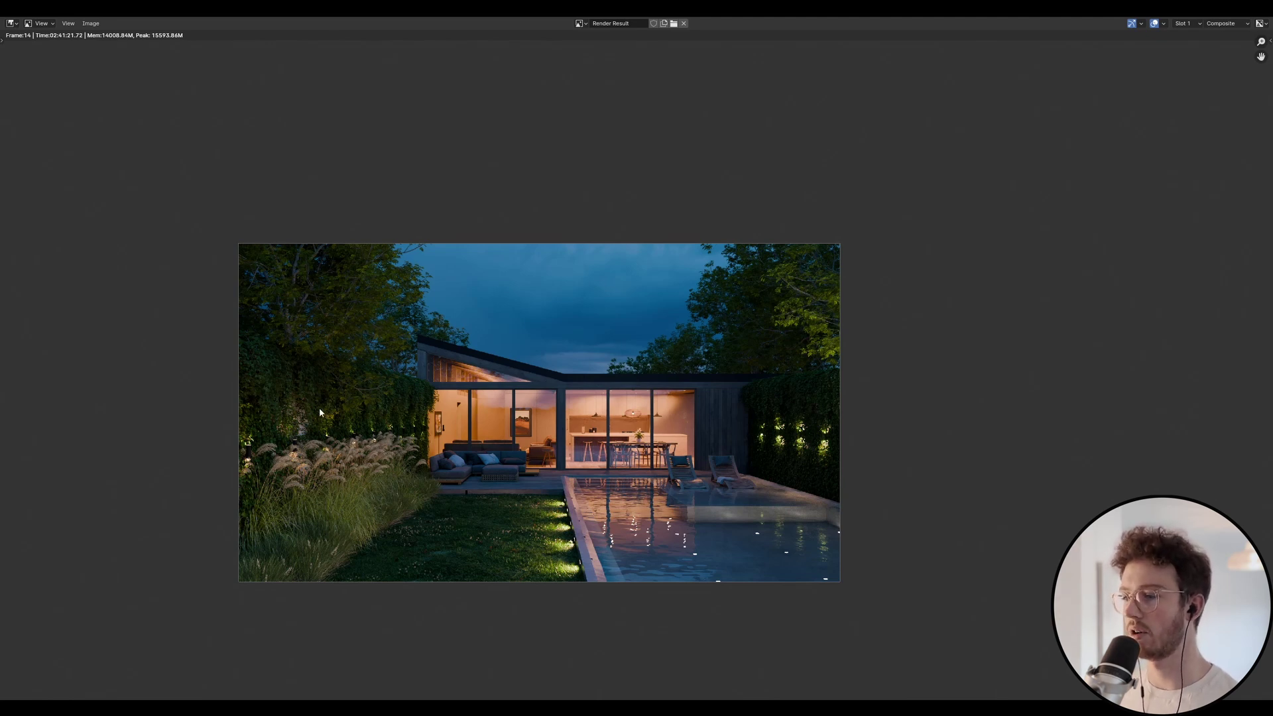
pyautogui.scroll(3, 521, 460)
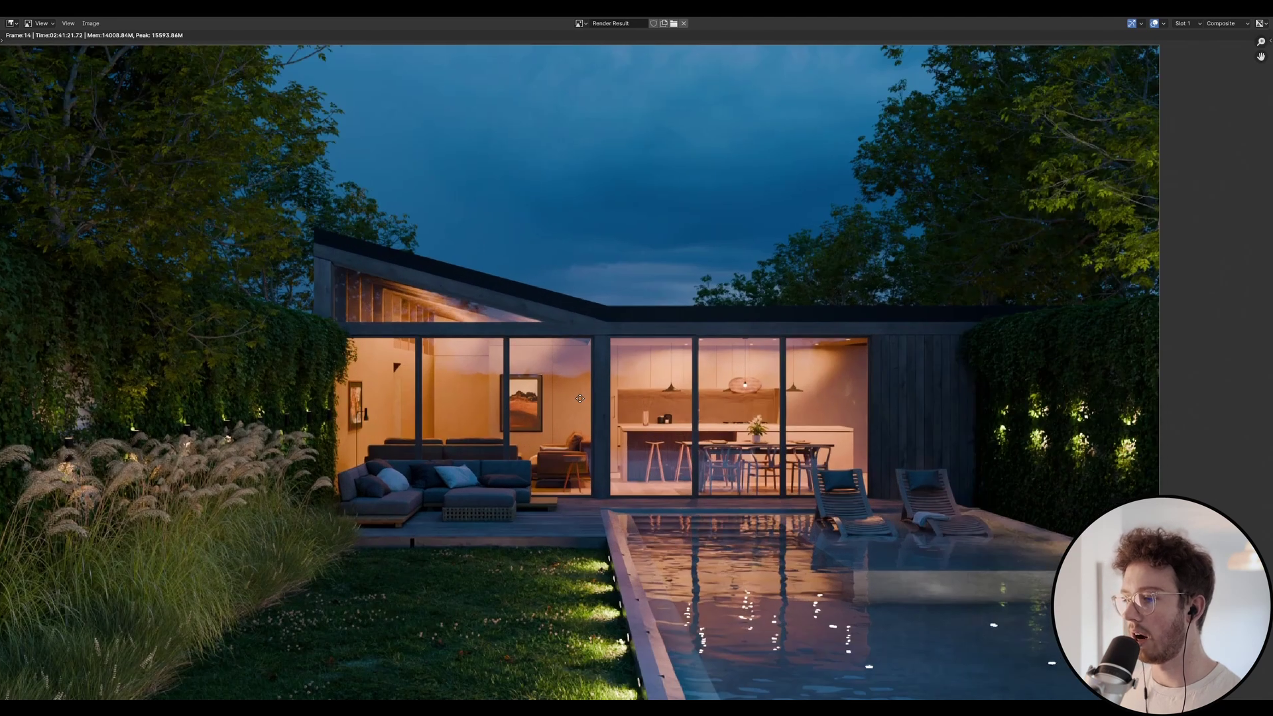
pyautogui.hscroll(2, 654, 352)
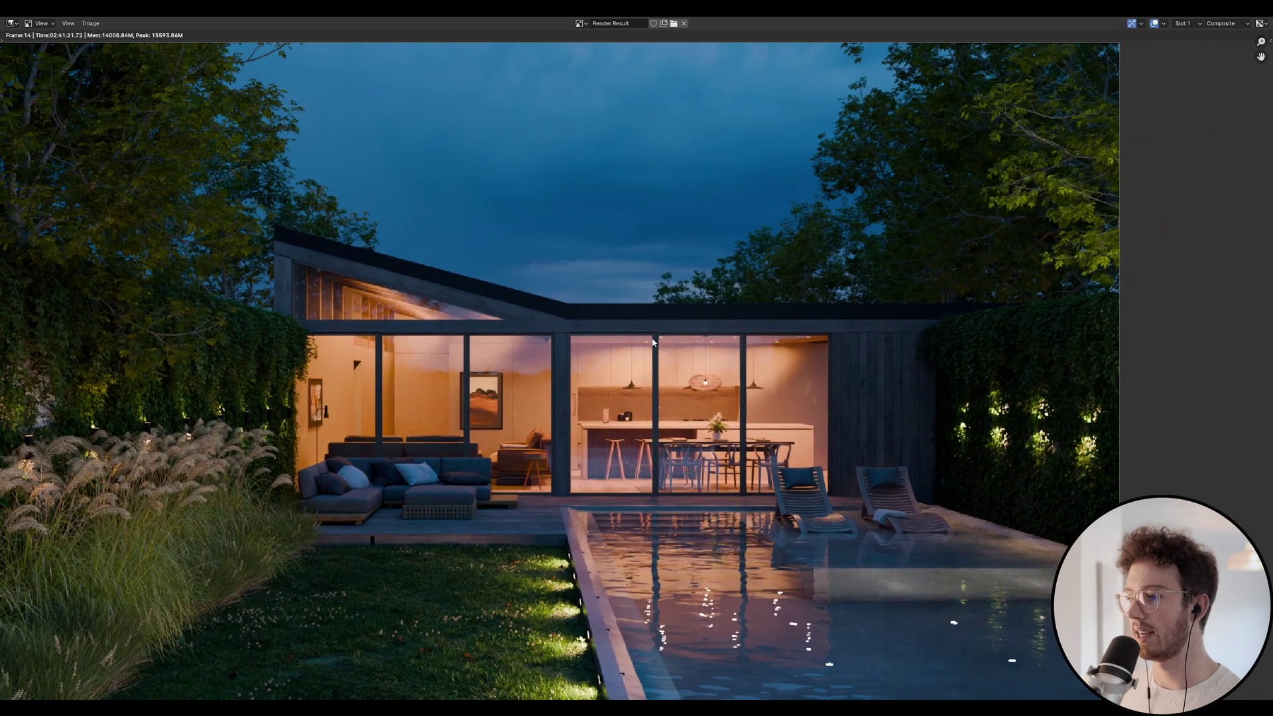
pyautogui.scroll(-3, 531, 393)
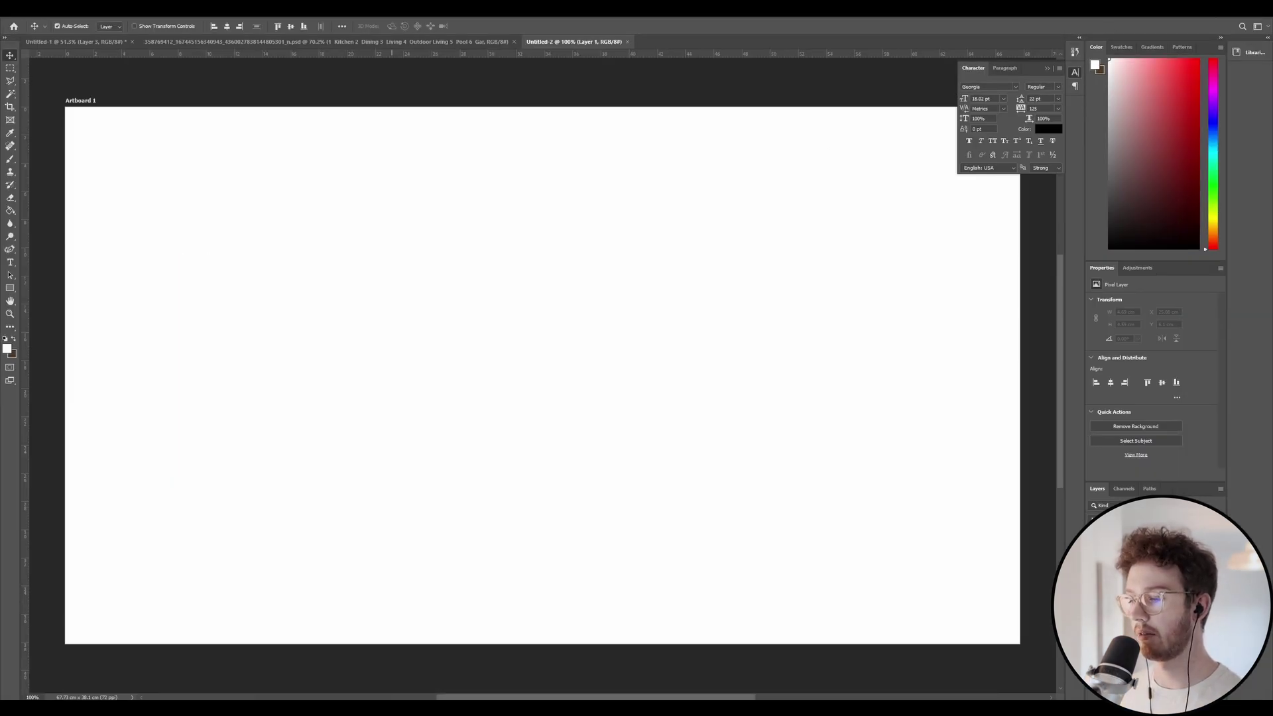
# In Blender, review the View Layer passes and Render settings, then go to the Compositing workspace
pyautogui.moveTo(483, 708)
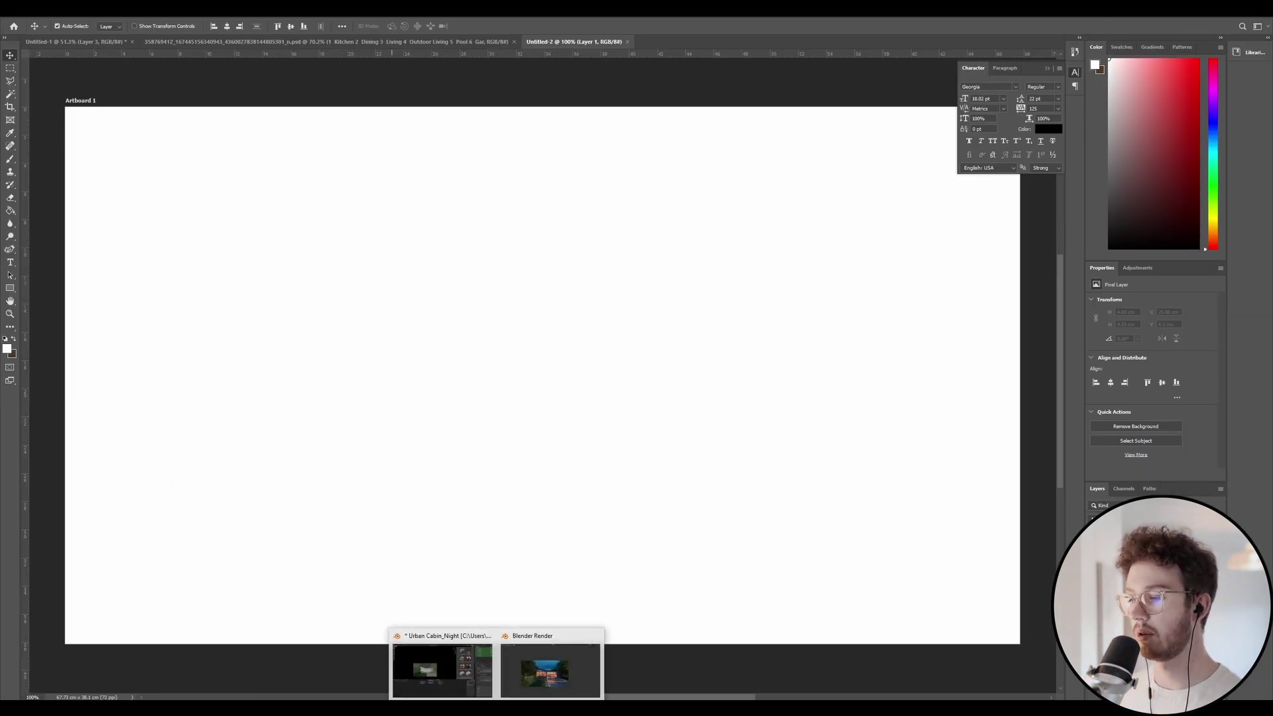
pyautogui.click(462, 686)
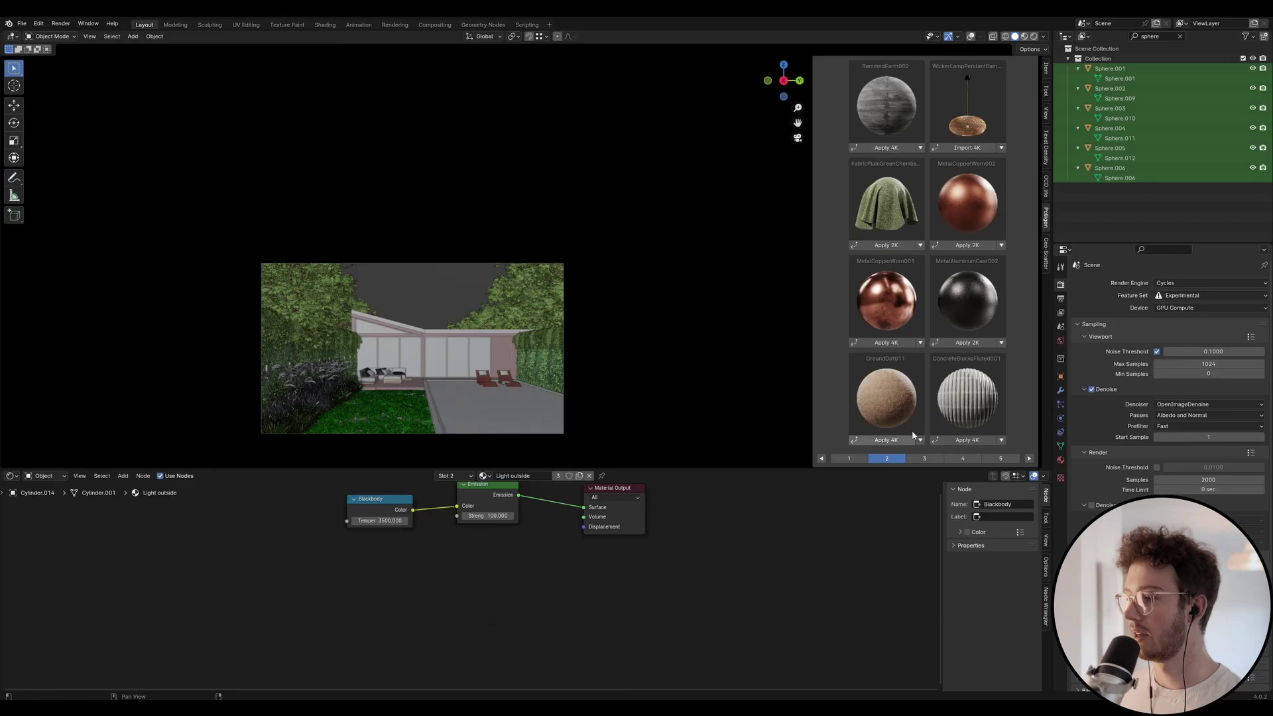
pyautogui.click(1060, 312)
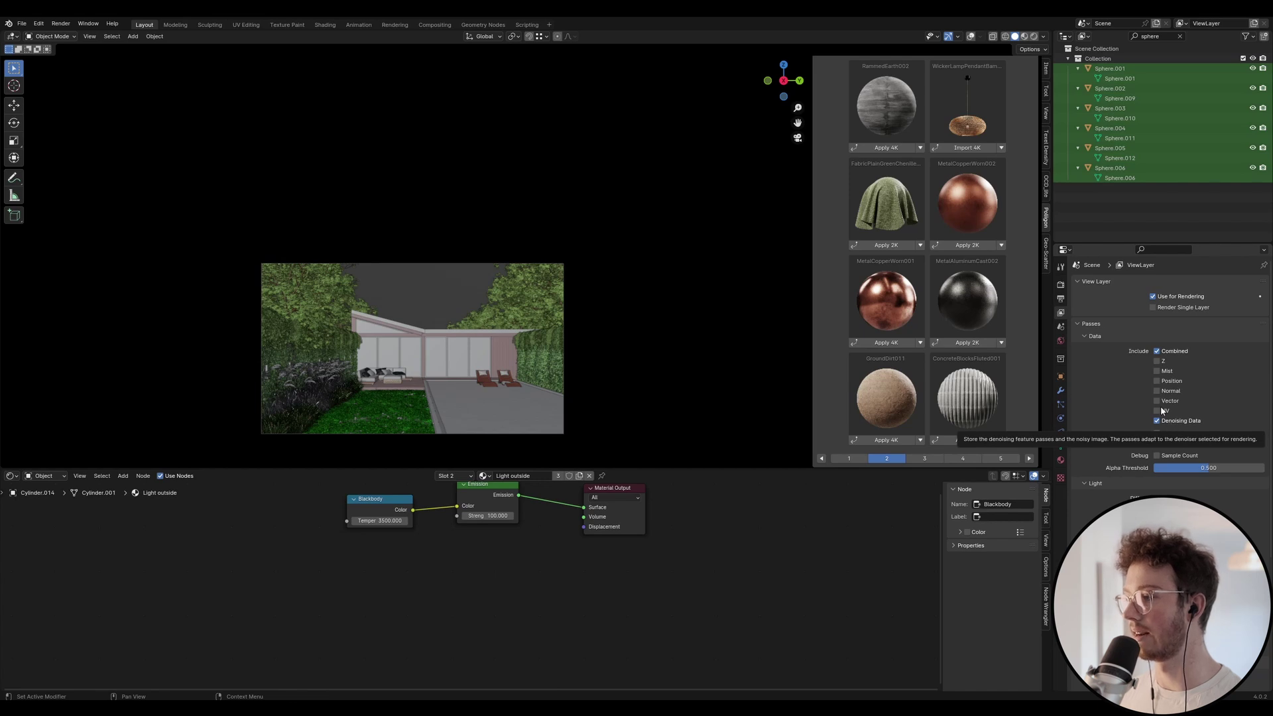
pyautogui.click(1061, 285)
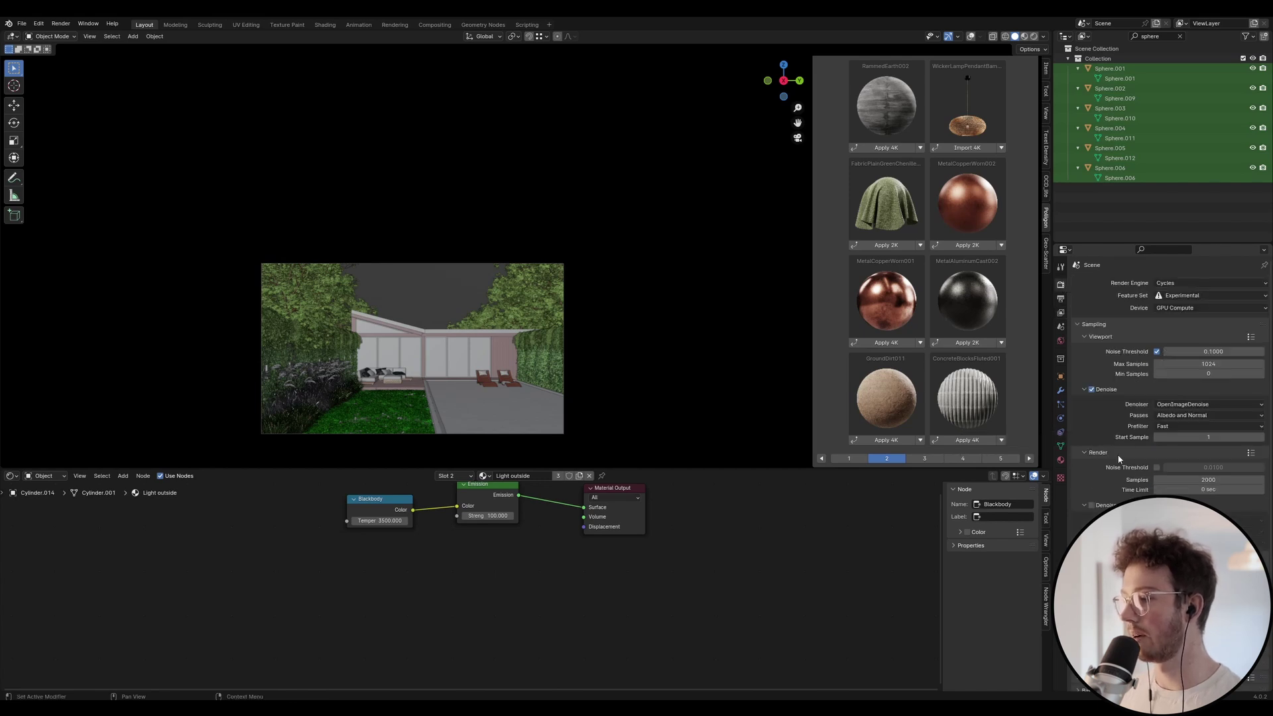
pyautogui.click(434, 25)
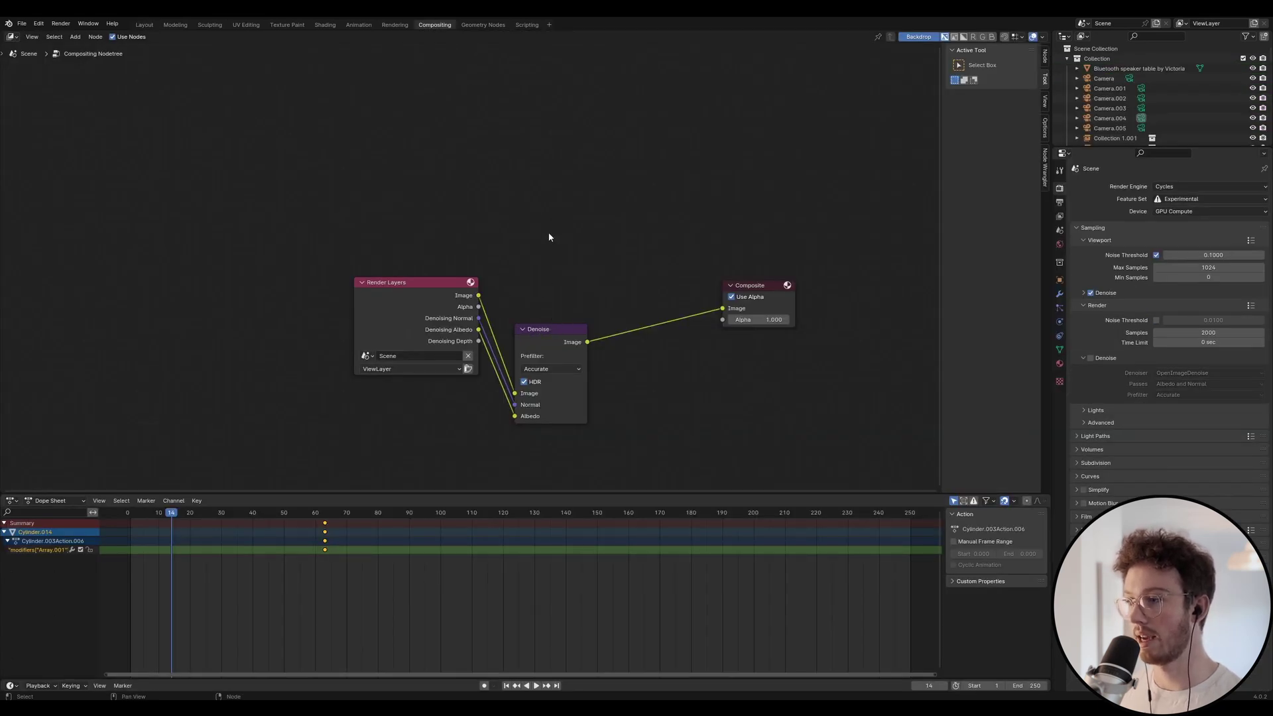
# Undo the last change and search the add-node menu for 'deno' without adding a node
pyautogui.hotkey('ctrl', 'z')
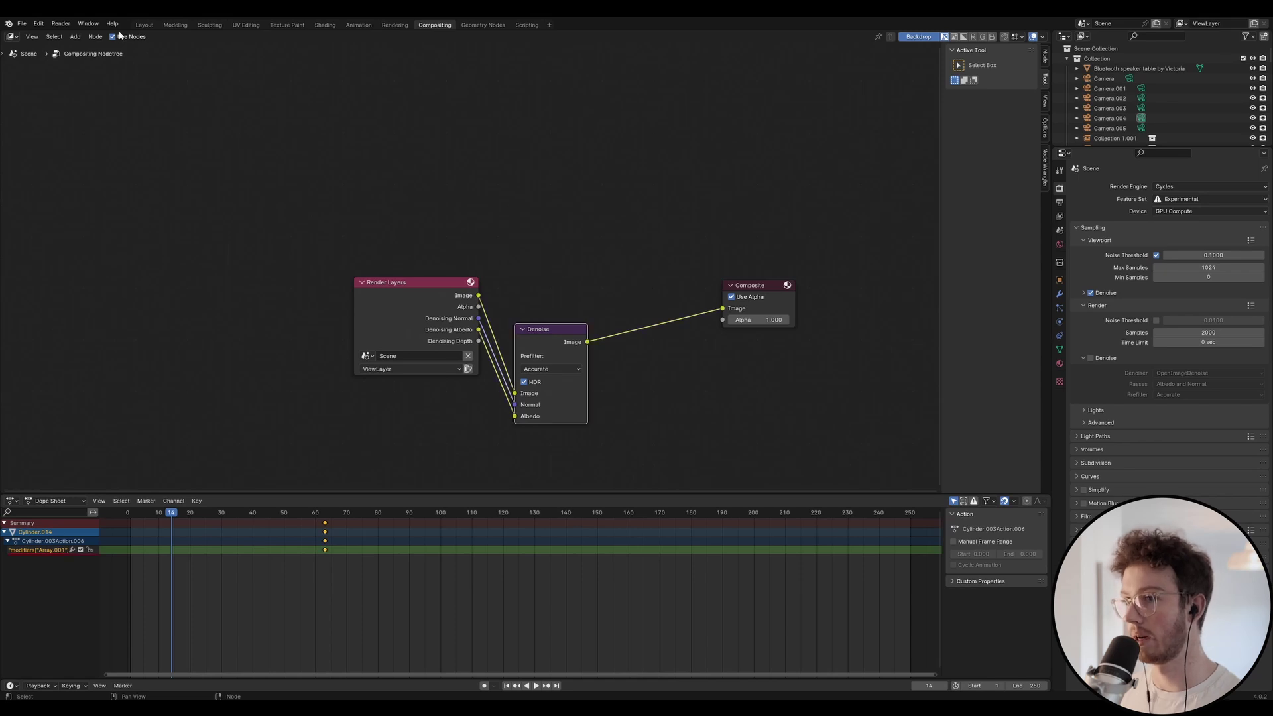
pyautogui.click(502, 214)
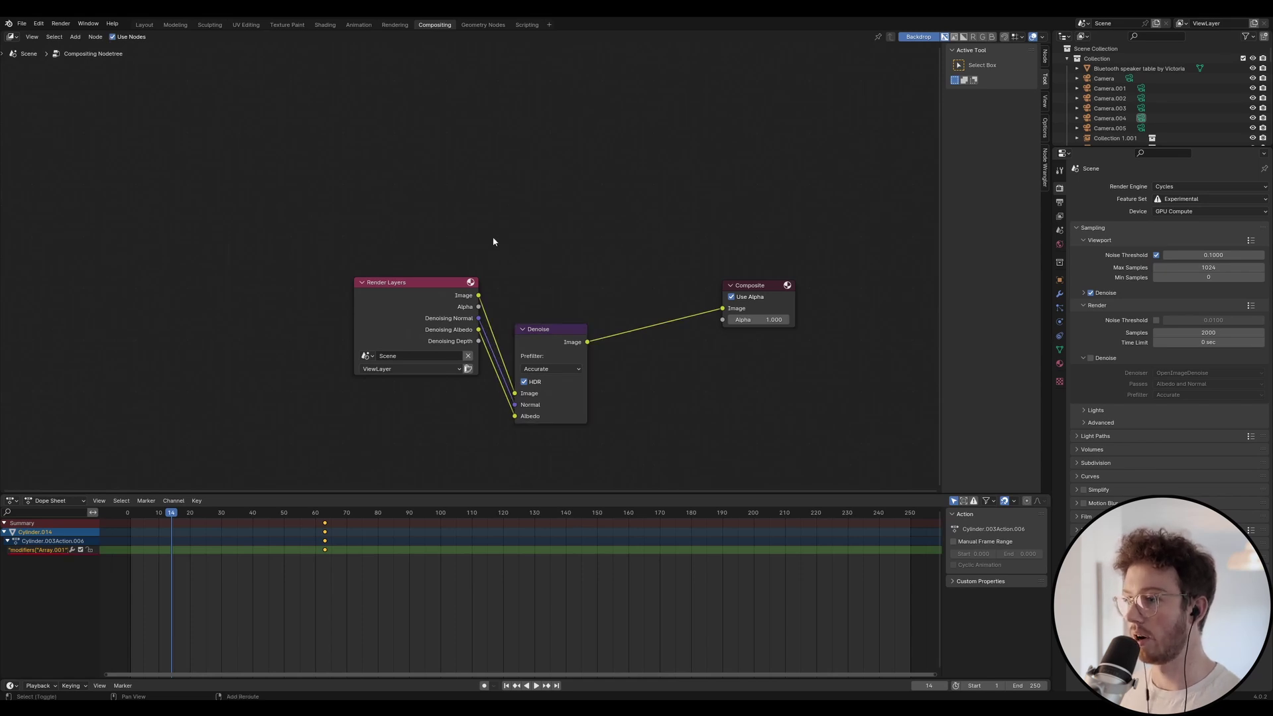
pyautogui.hotkey('shift', 'a')
pyautogui.press('Escape')
pyautogui.hotkey('shift', 'a')
pyautogui.write('deno')
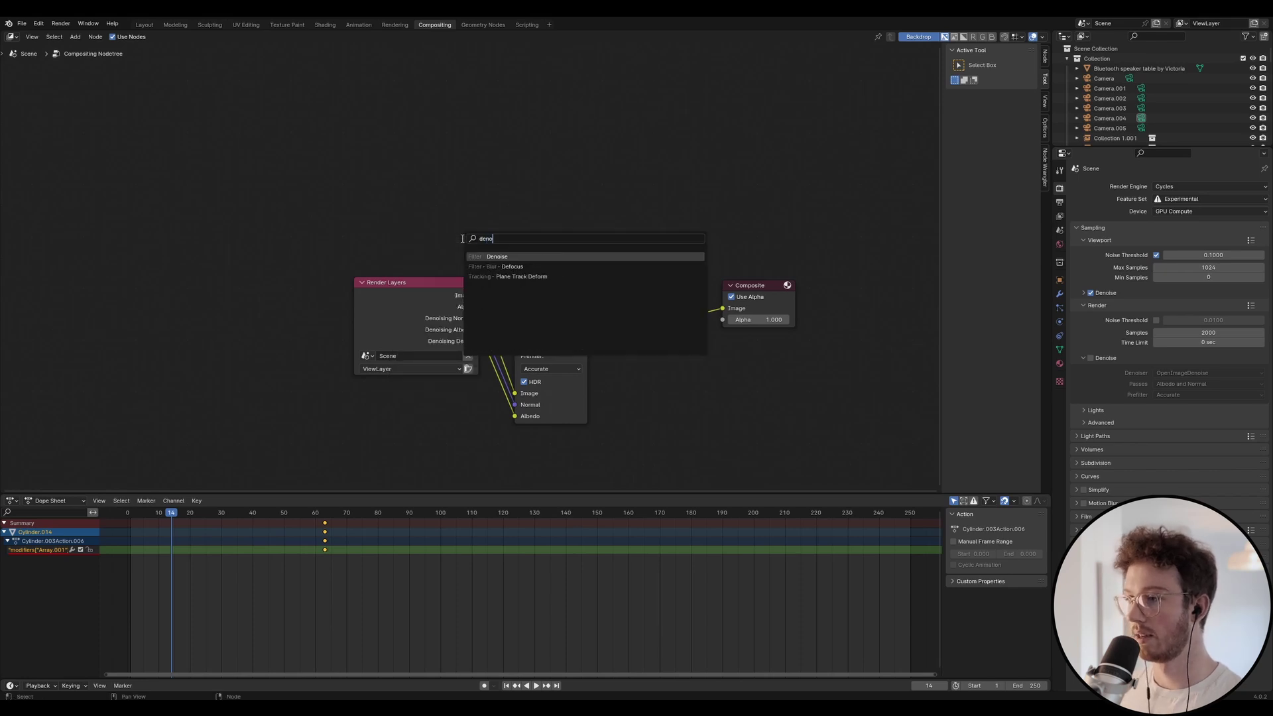
pyautogui.press('Escape')
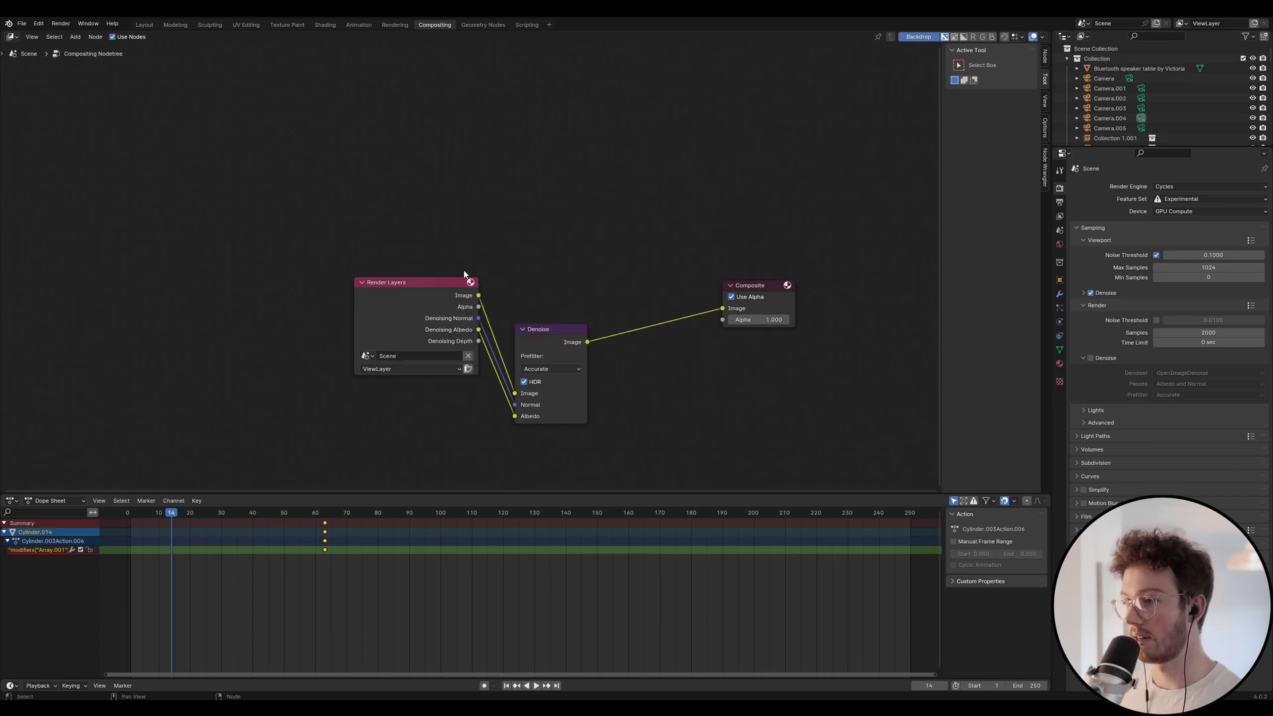
# Move the Denoise node slightly up between Render Layers and Composite, and bring back the Render Result
pyautogui.click(543, 333)
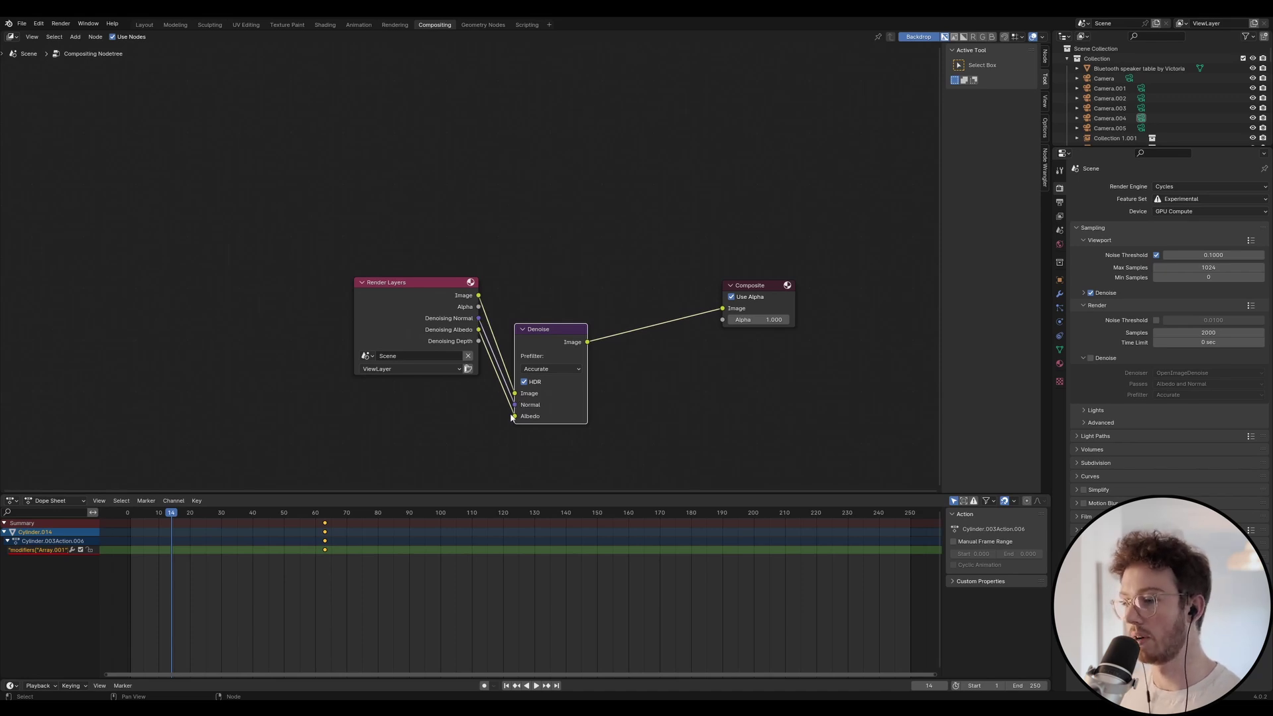
pyautogui.moveTo(540, 324); pyautogui.dragTo(550, 301)
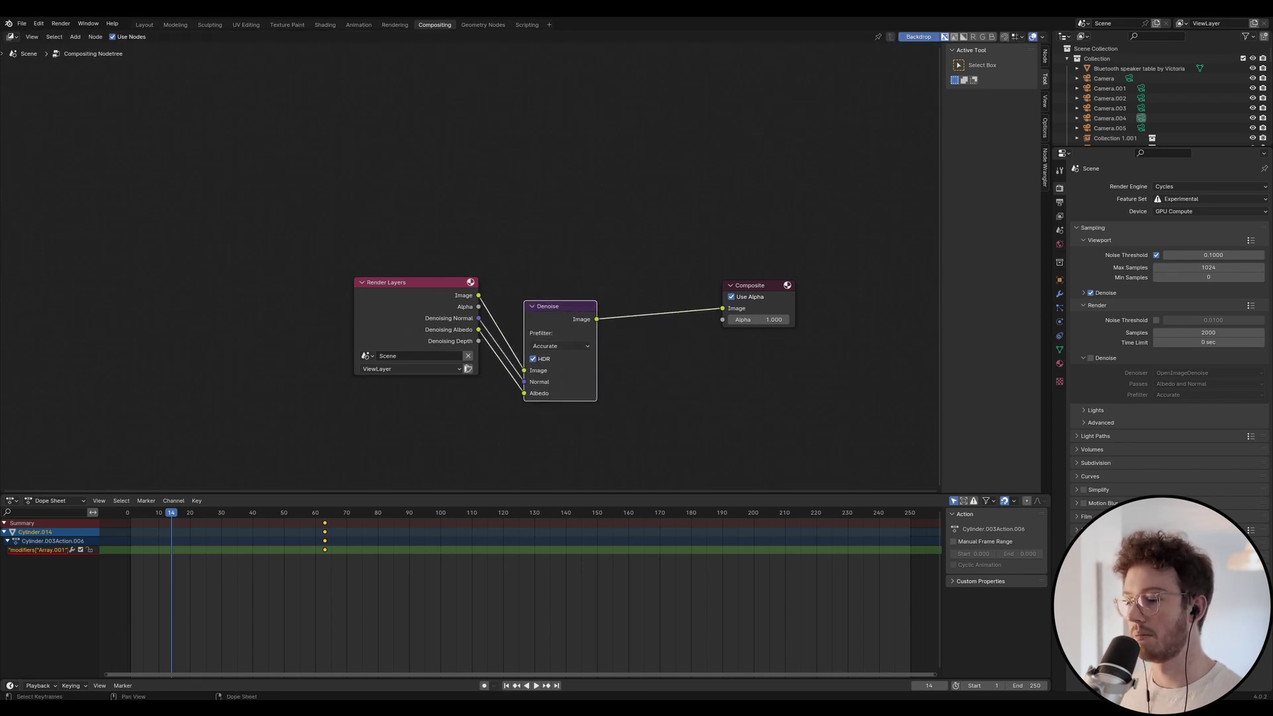
pyautogui.moveTo(497, 708)
pyautogui.click(546, 663)
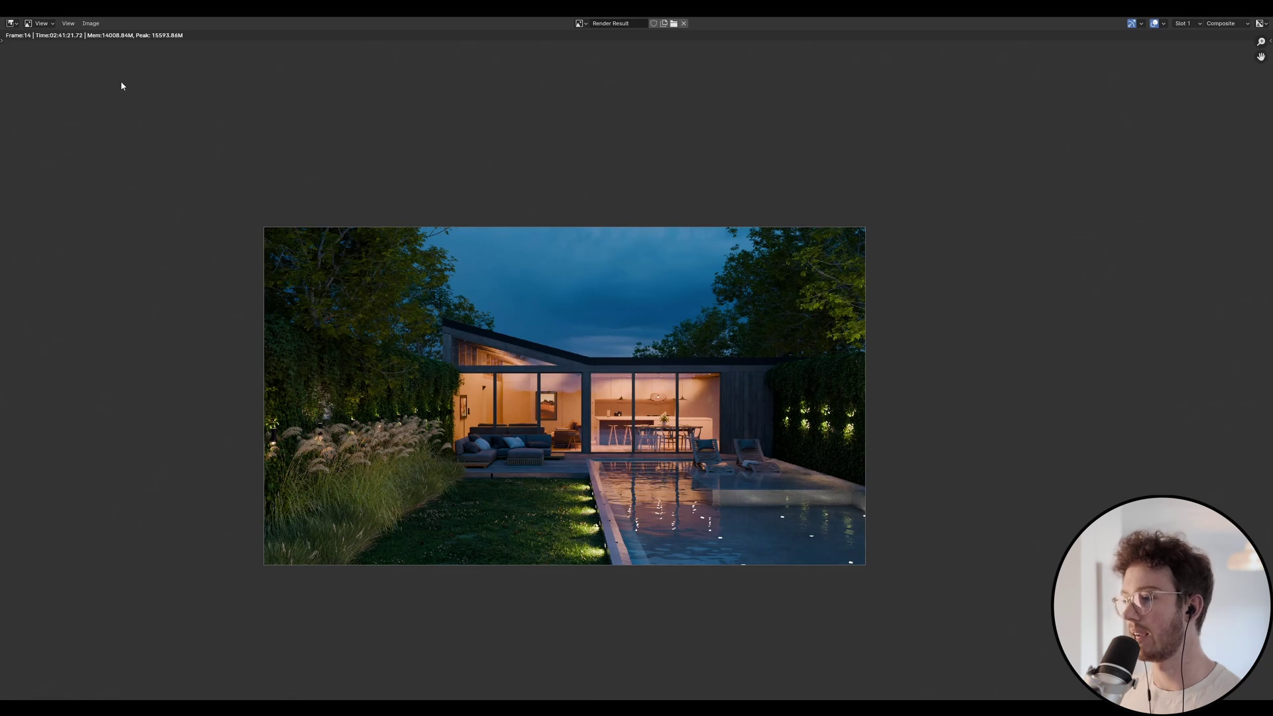
# Save the render as a TIFF image named 'Urban cabin Night'
pyautogui.click(87, 25)
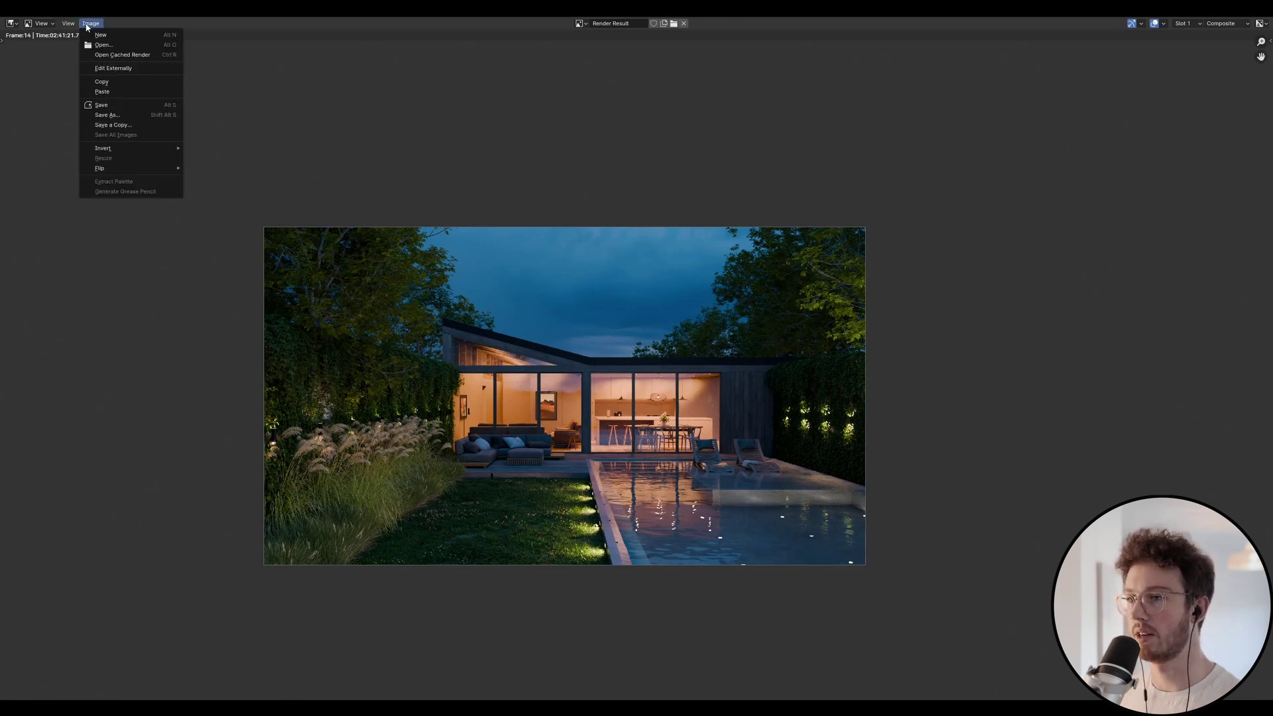
pyautogui.click(106, 115)
pyautogui.click(874, 286)
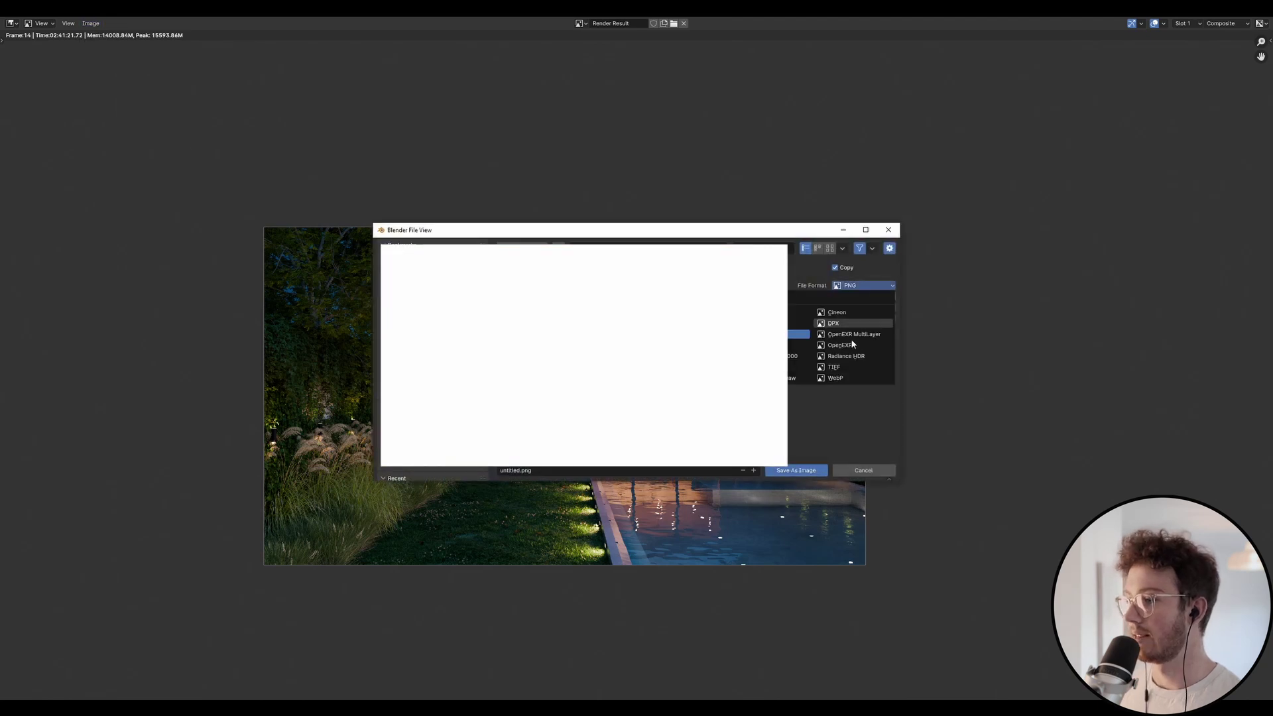
pyautogui.click(840, 367)
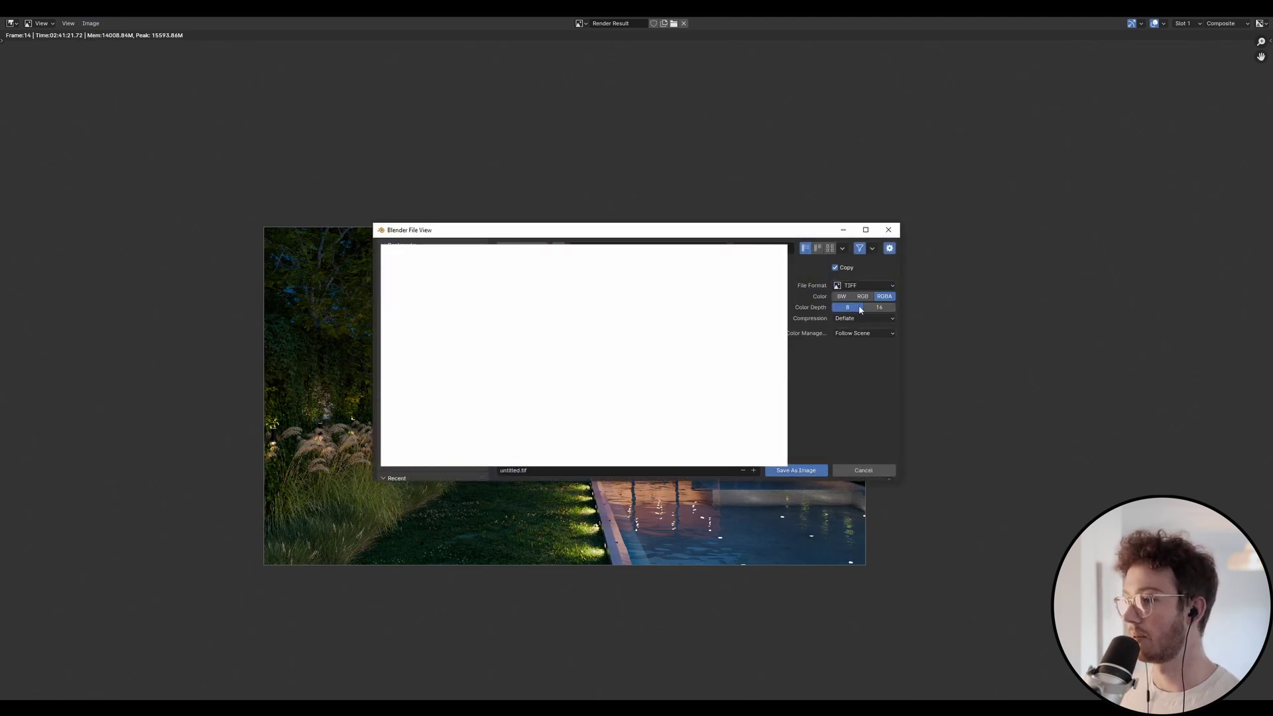
pyautogui.click(548, 470)
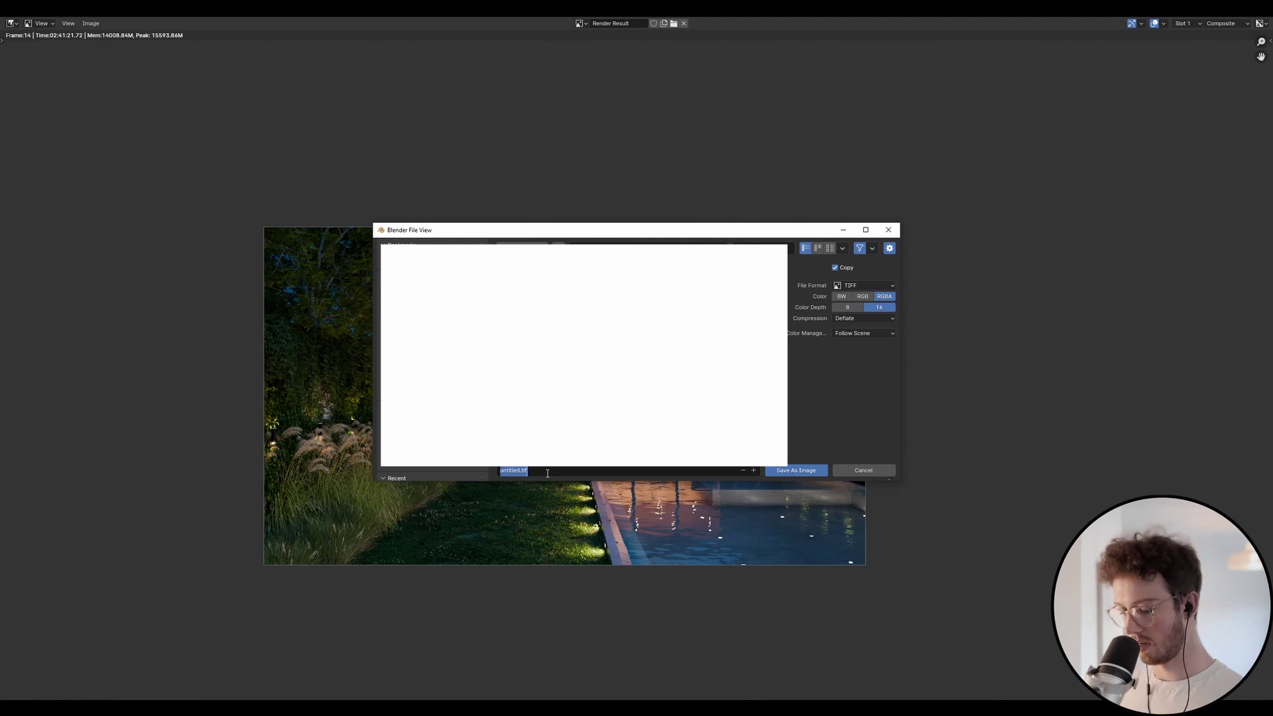
pyautogui.write('Urban ca')
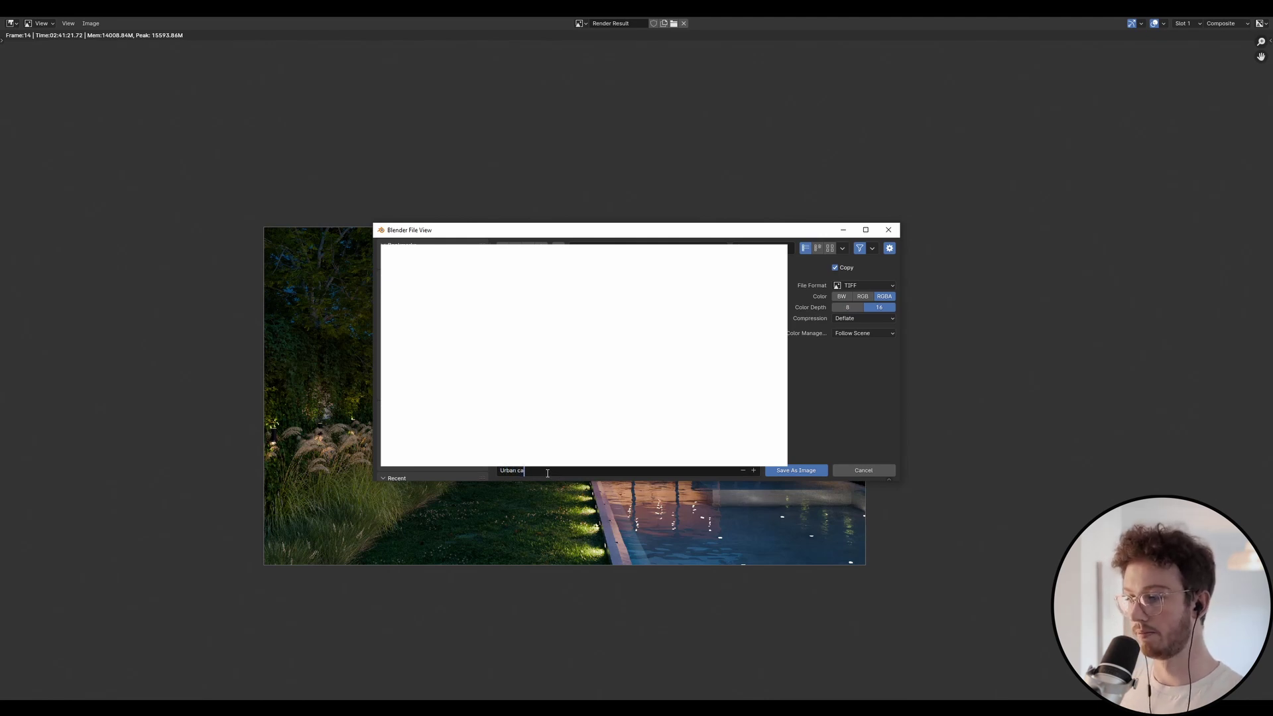
pyautogui.write('bin Night')
pyautogui.press('Return')
pyautogui.click(781, 471)
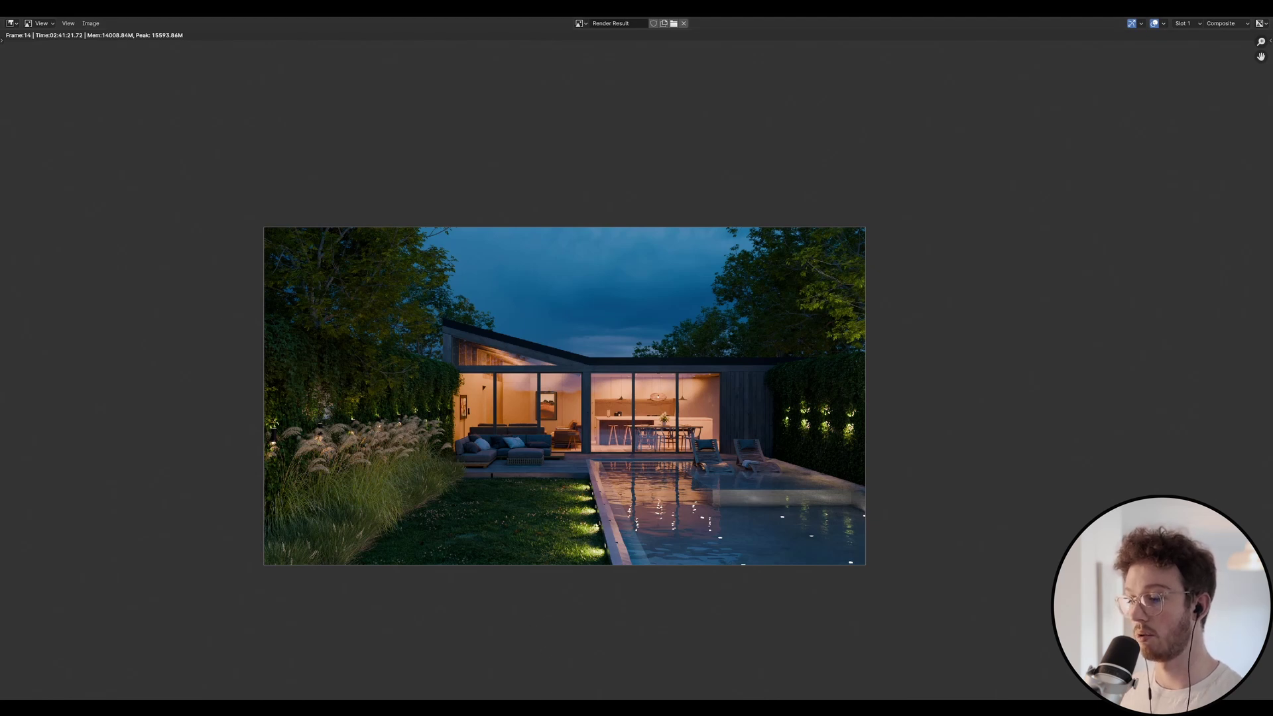
pyautogui.moveTo(374, 708)
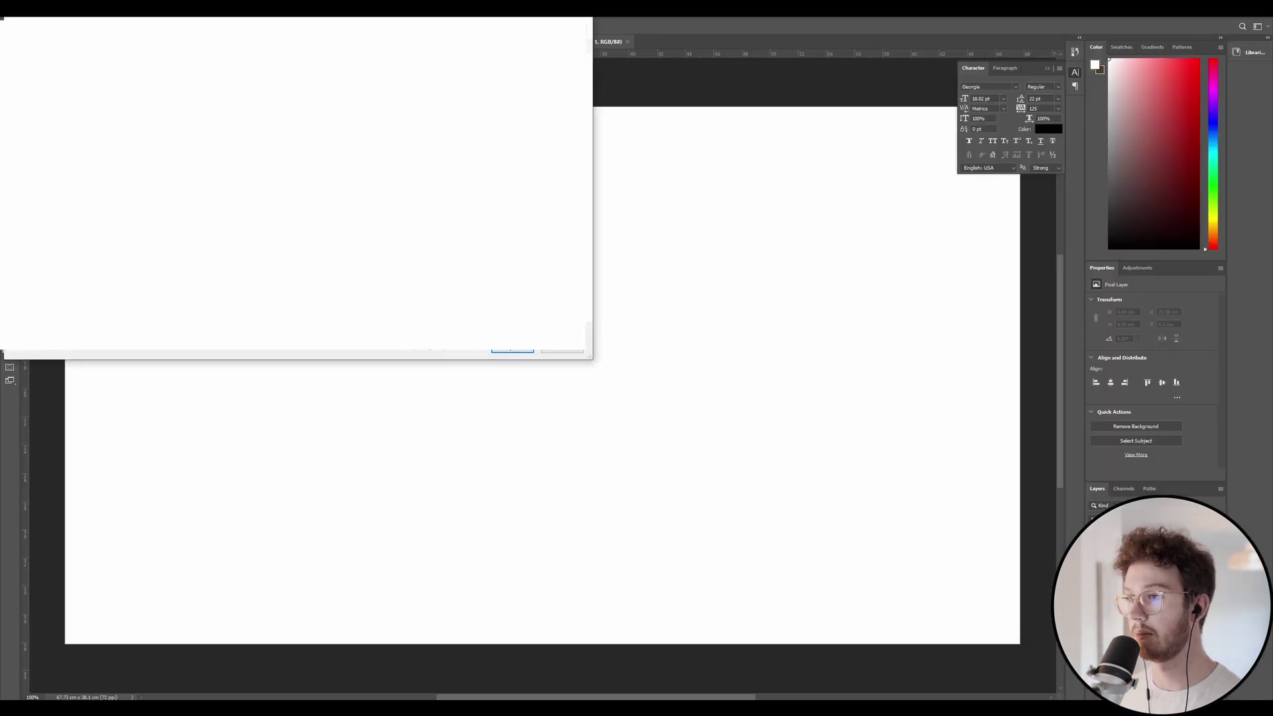
# Open Urban cabin Night.tif in Photoshop and convert its layer to a Smart Object
pyautogui.click(512, 349)
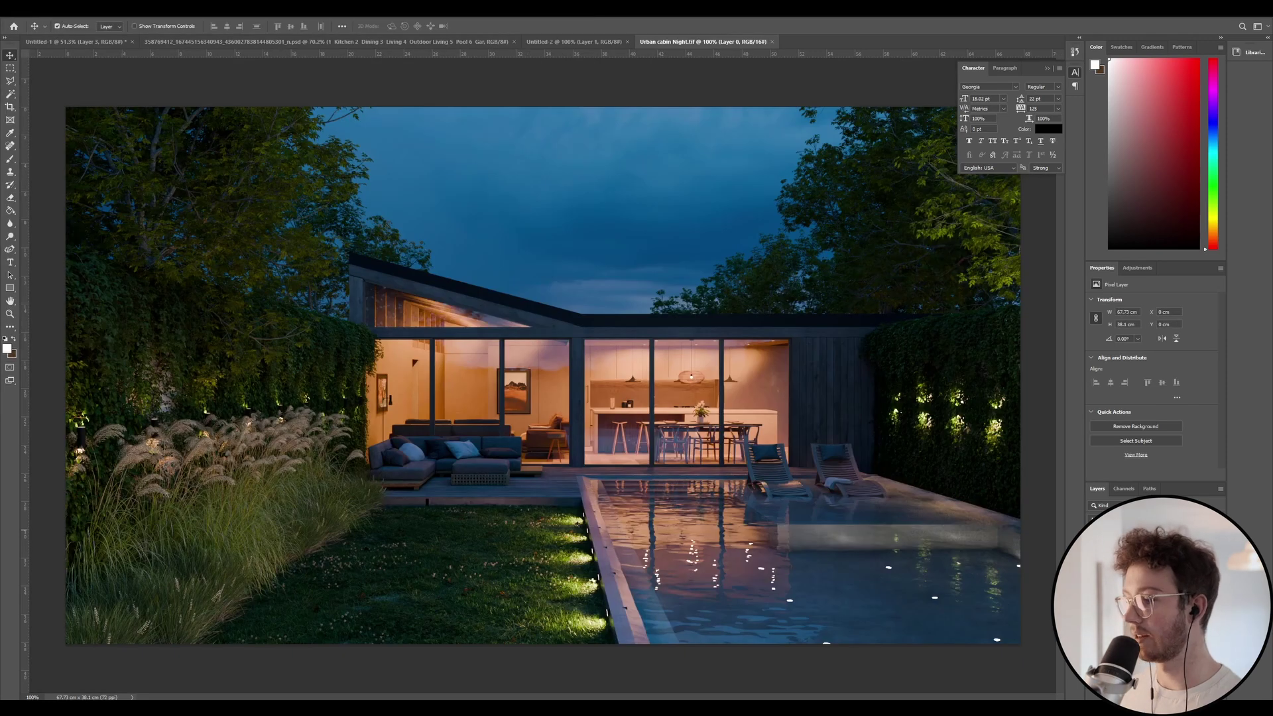
pyautogui.rightClick(1130, 531)
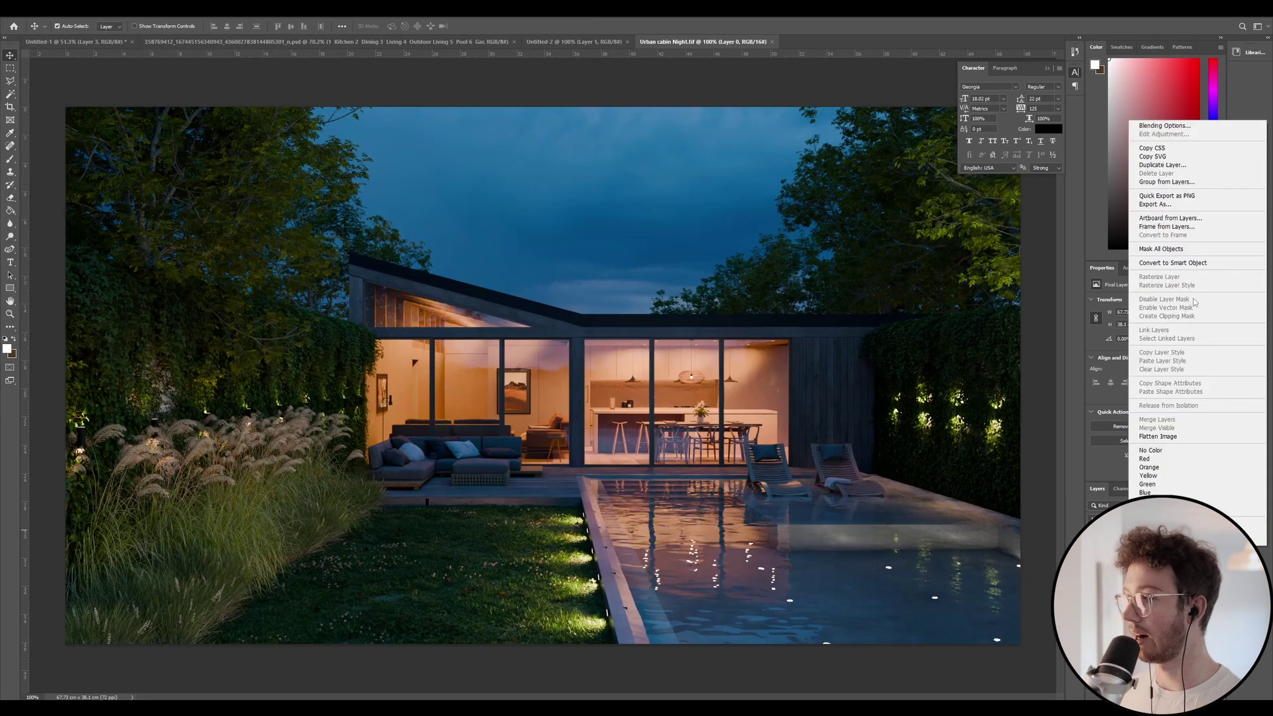
pyautogui.click(1178, 263)
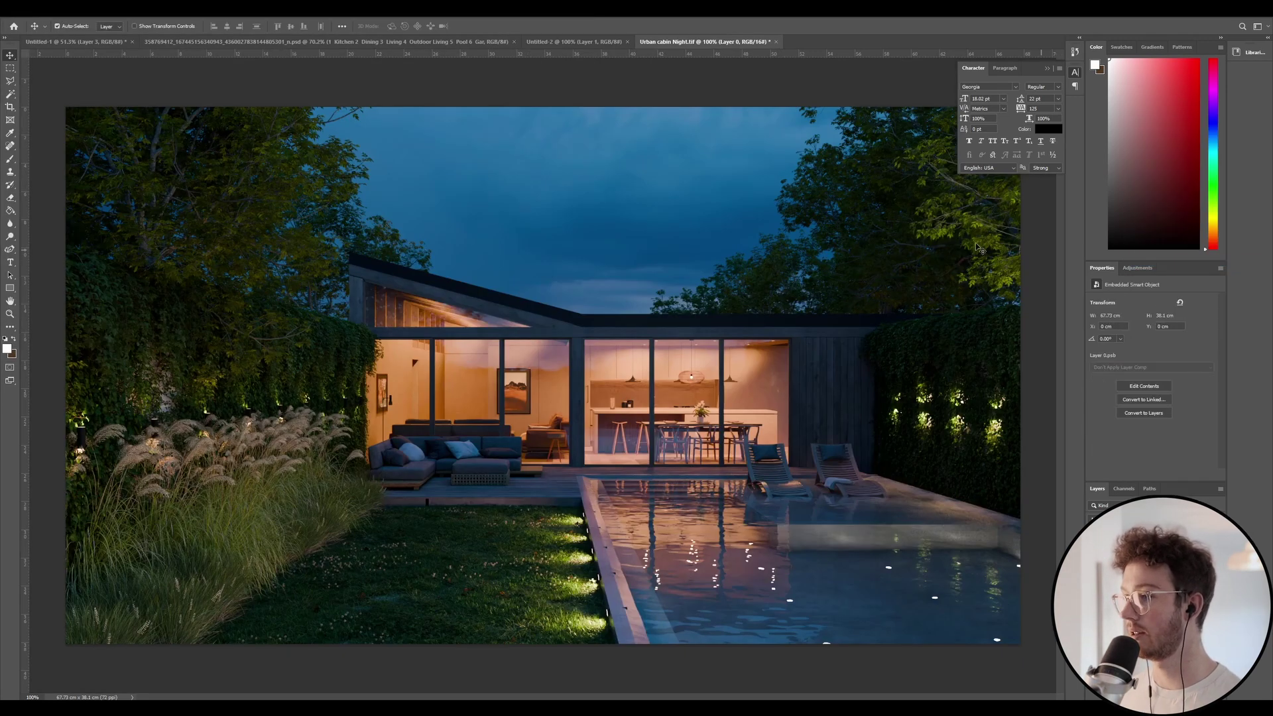
pyautogui.click(142, 18)
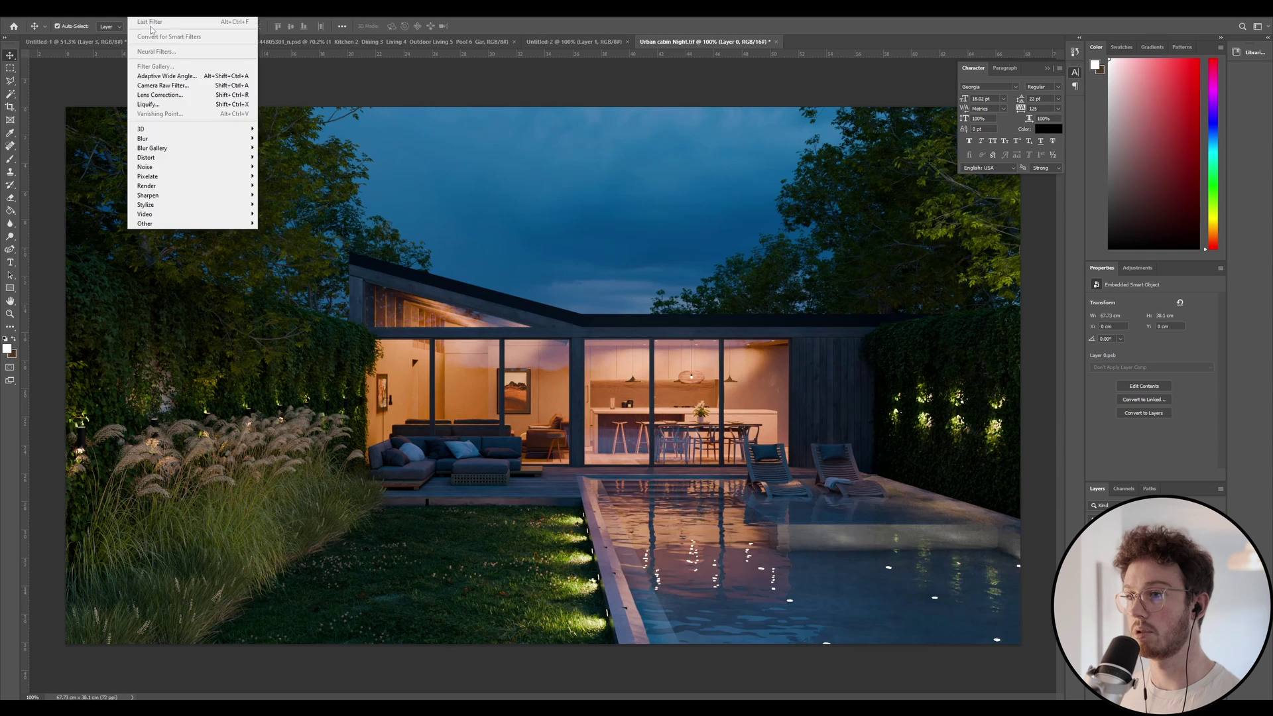
# Apply the Camera Raw Filter to the render and raise Exposure to +0.35
pyautogui.click(163, 86)
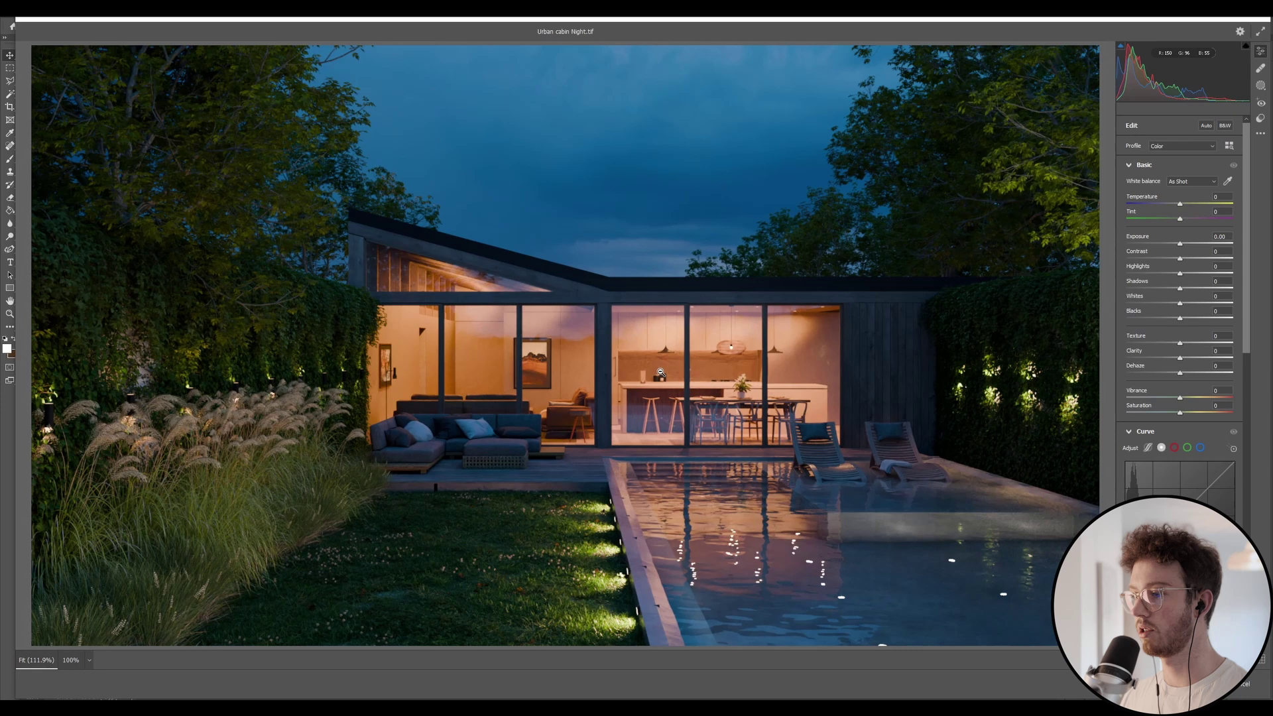
pyautogui.moveTo(602, 454); pyautogui.dragTo(566, 448)
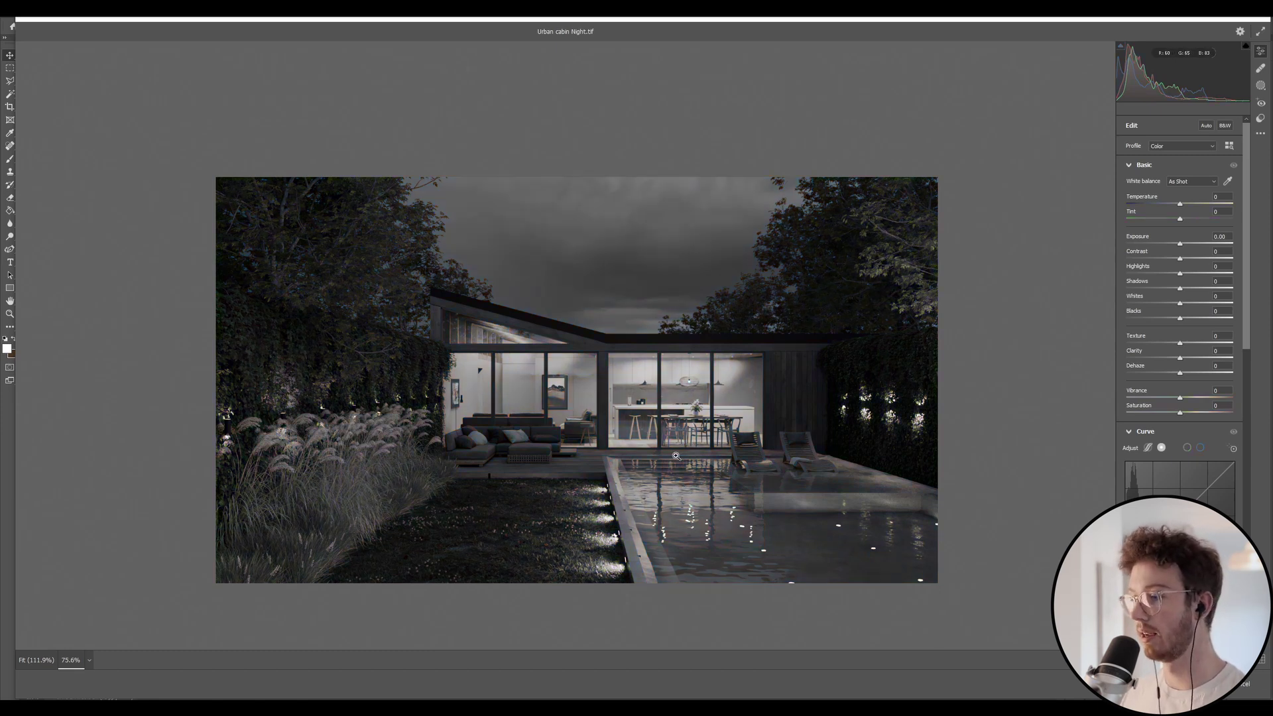
pyautogui.scroll(-2, 762, 417)
pyautogui.scroll(3, 828, 397)
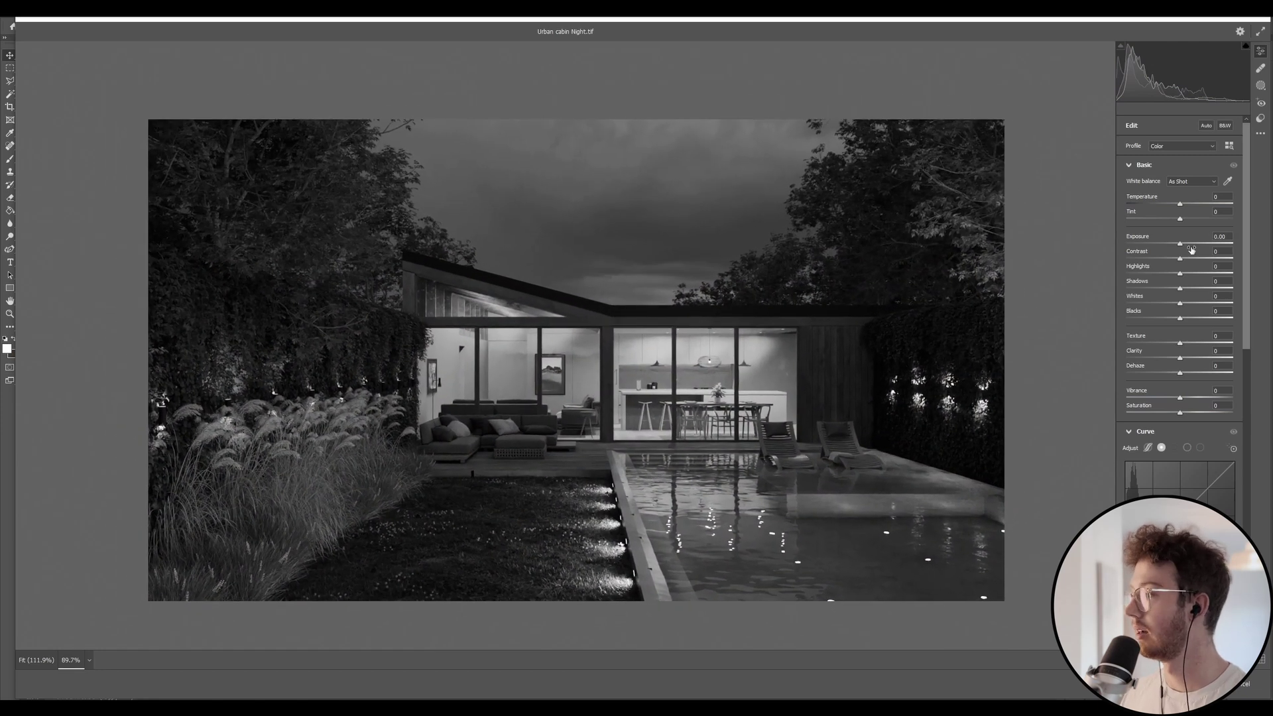
pyautogui.moveTo(1179, 246); pyautogui.dragTo(1187, 321)
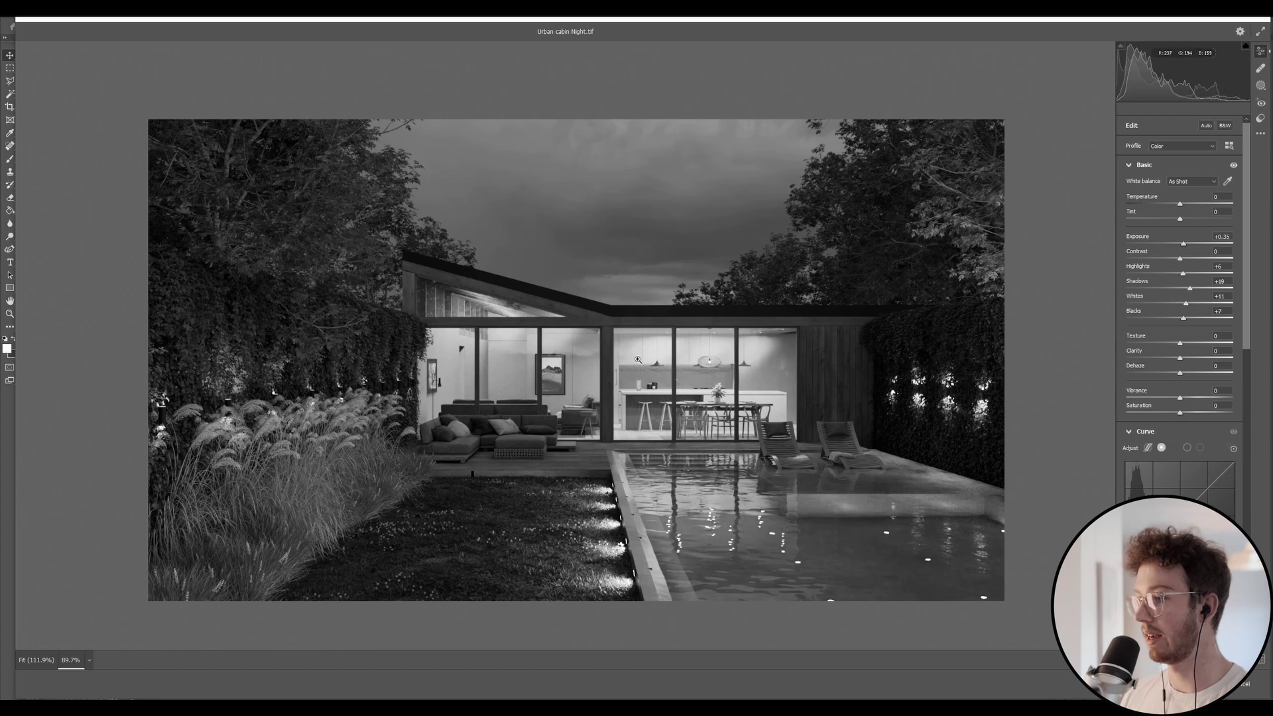
# Nudge Camera Raw Highlights from +6 up to +8
pyautogui.click(1185, 276)
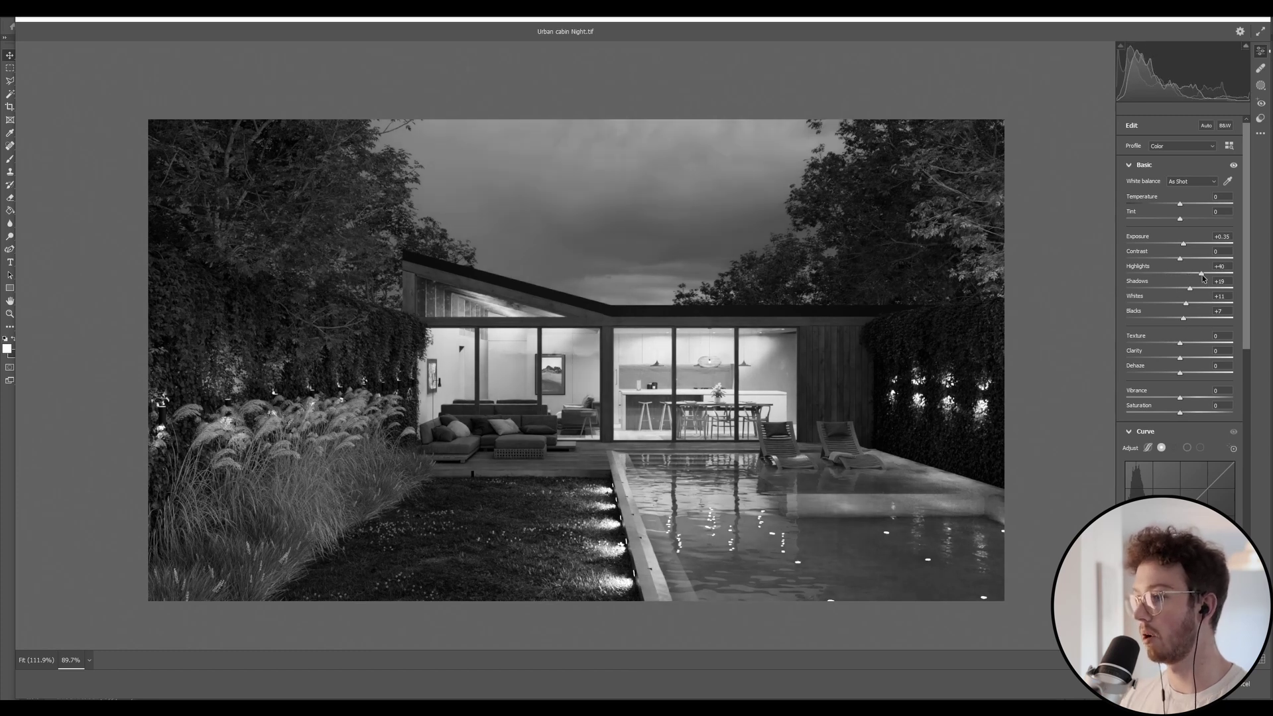
pyautogui.click(1185, 275)
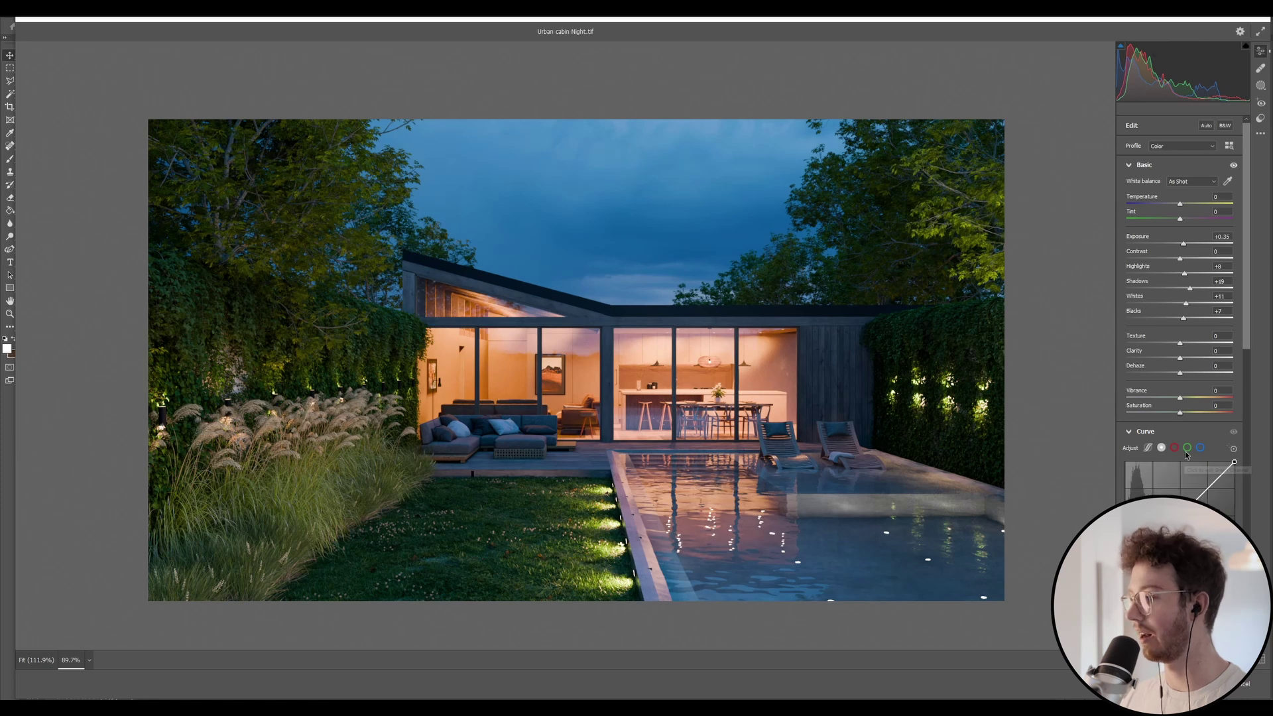
# Raise Vibrance to +16 and lower HSL saturation of Blues to -25 and Greens to -42
pyautogui.moveTo(1180, 397); pyautogui.dragTo(1170, 415)
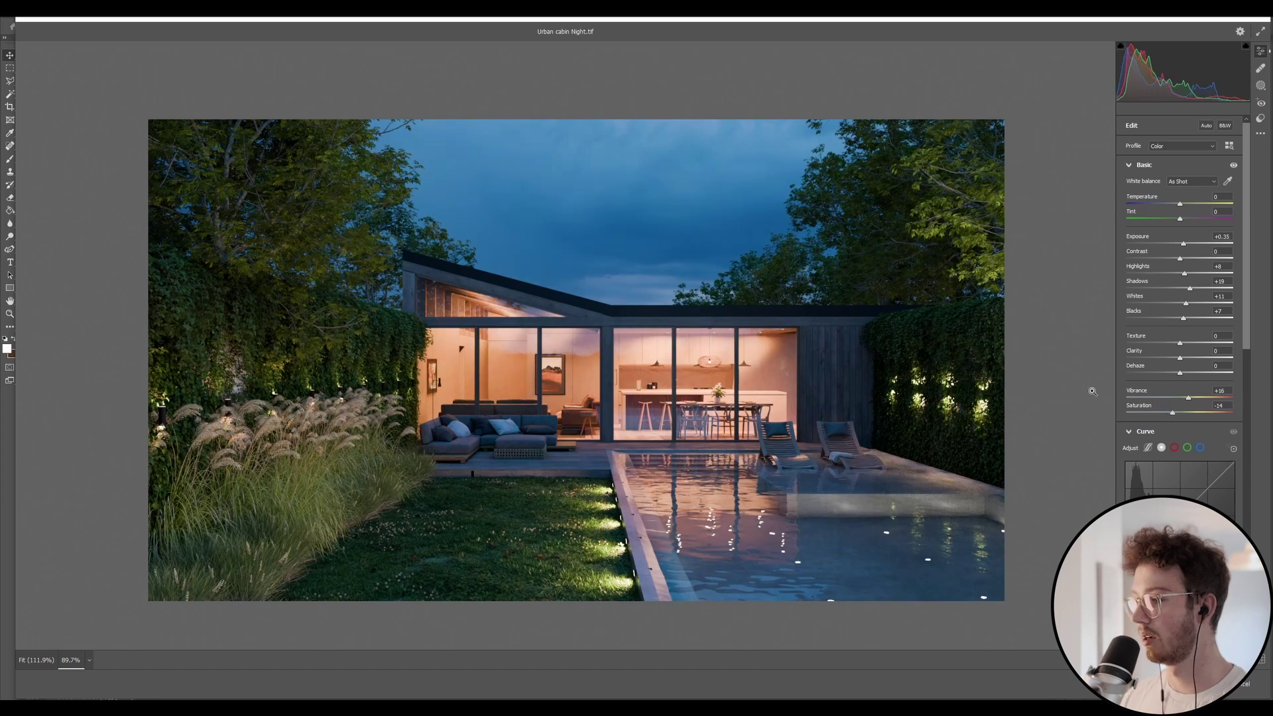
pyautogui.scroll(-1, 1199, 470)
pyautogui.scroll(-8, 1199, 470)
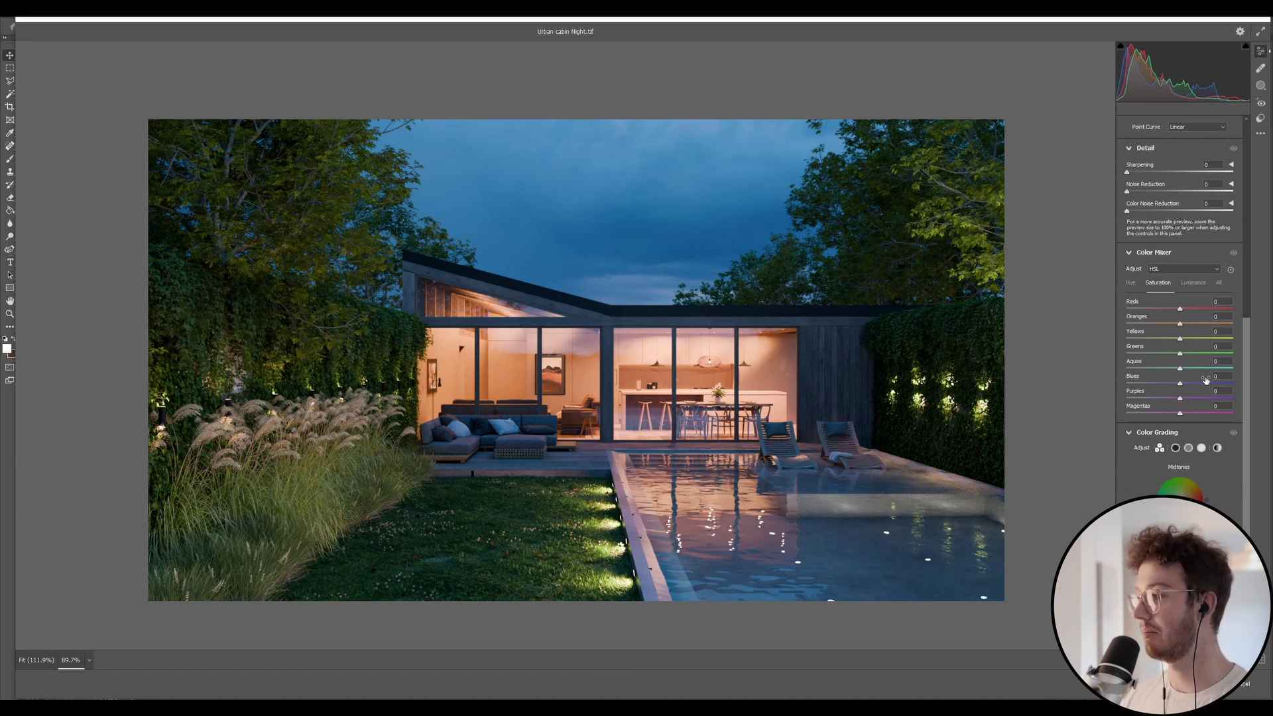
pyautogui.moveTo(1180, 385); pyautogui.dragTo(1170, 386)
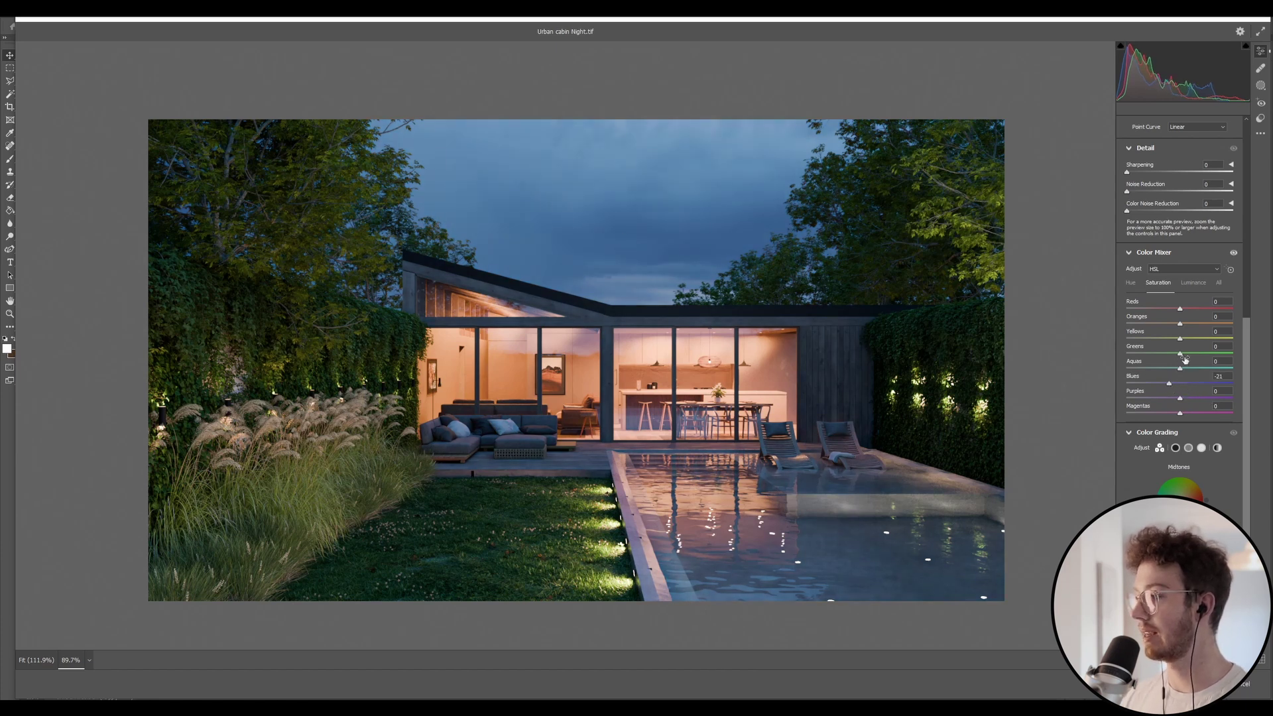
pyautogui.moveTo(1182, 356)
pyautogui.mouseDown()
pyautogui.moveTo(1142, 361)
pyautogui.moveTo(1185, 308)
pyautogui.moveTo(1189, 341)
pyautogui.mouseUp()
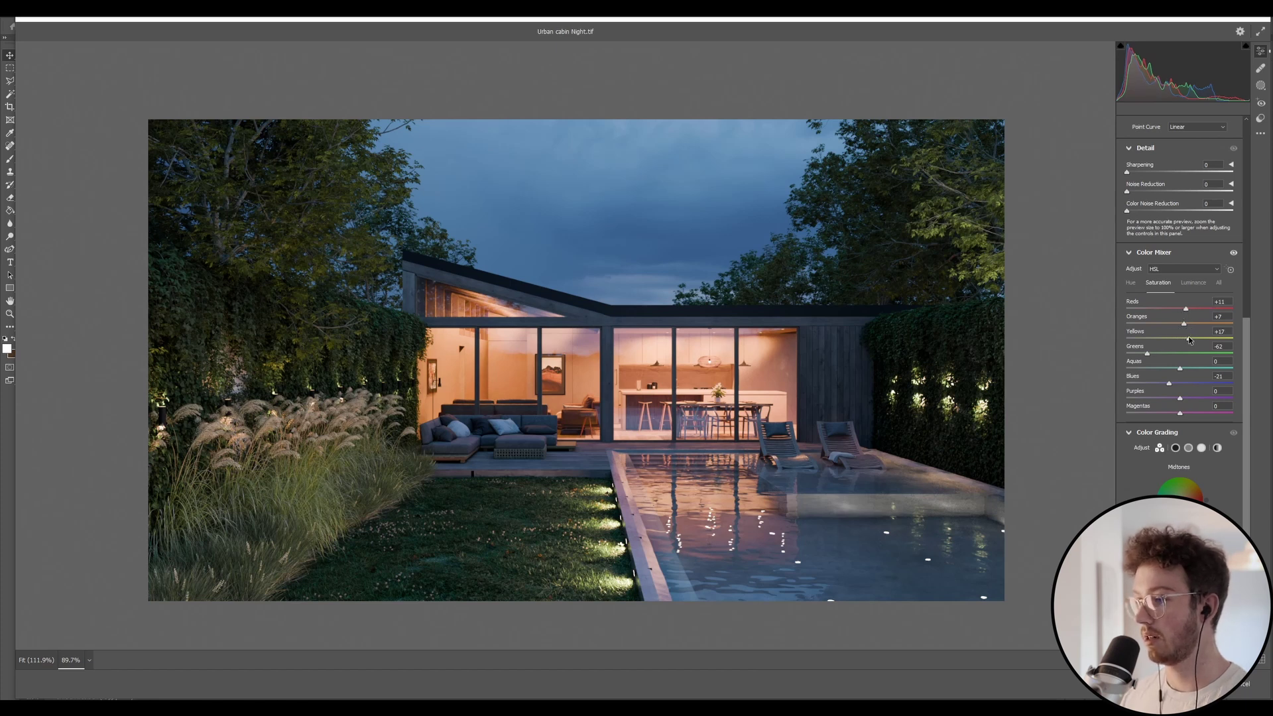
# Shift the Greens hue in the Color Mixer and brighten Greens luminance to +7
pyautogui.click(1132, 284)
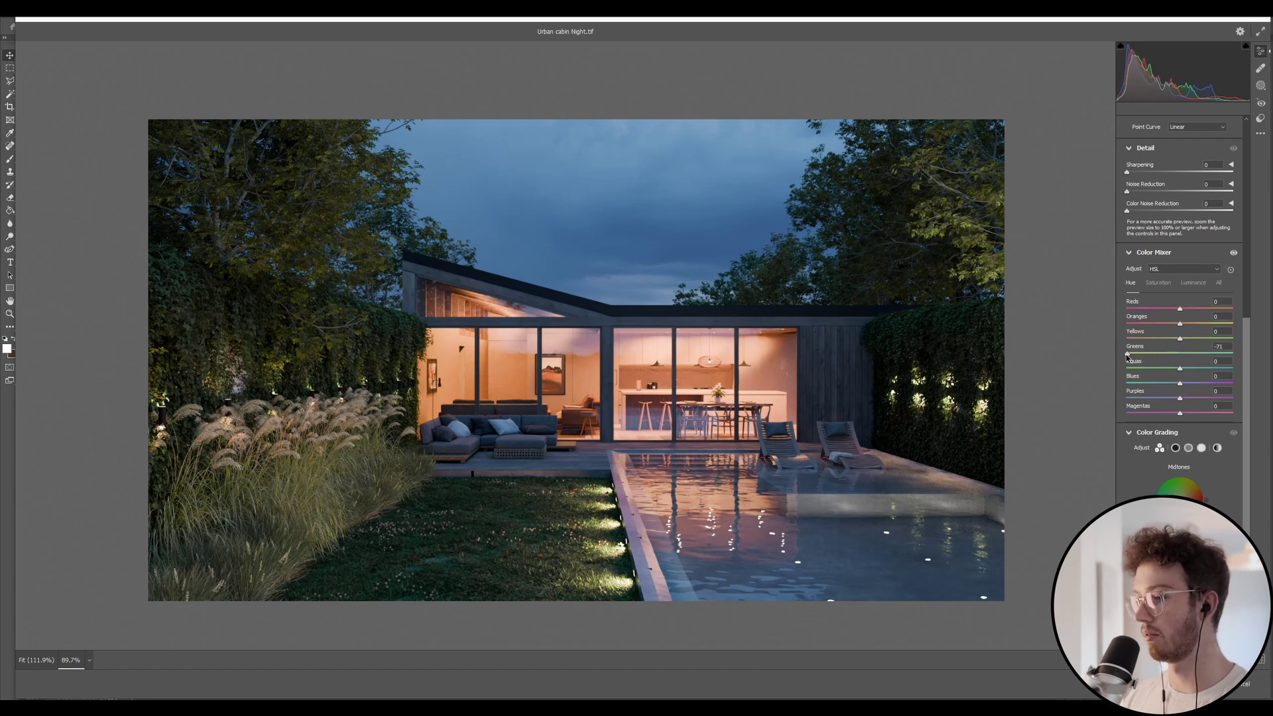
pyautogui.moveTo(1127, 356); pyautogui.dragTo(1182, 329)
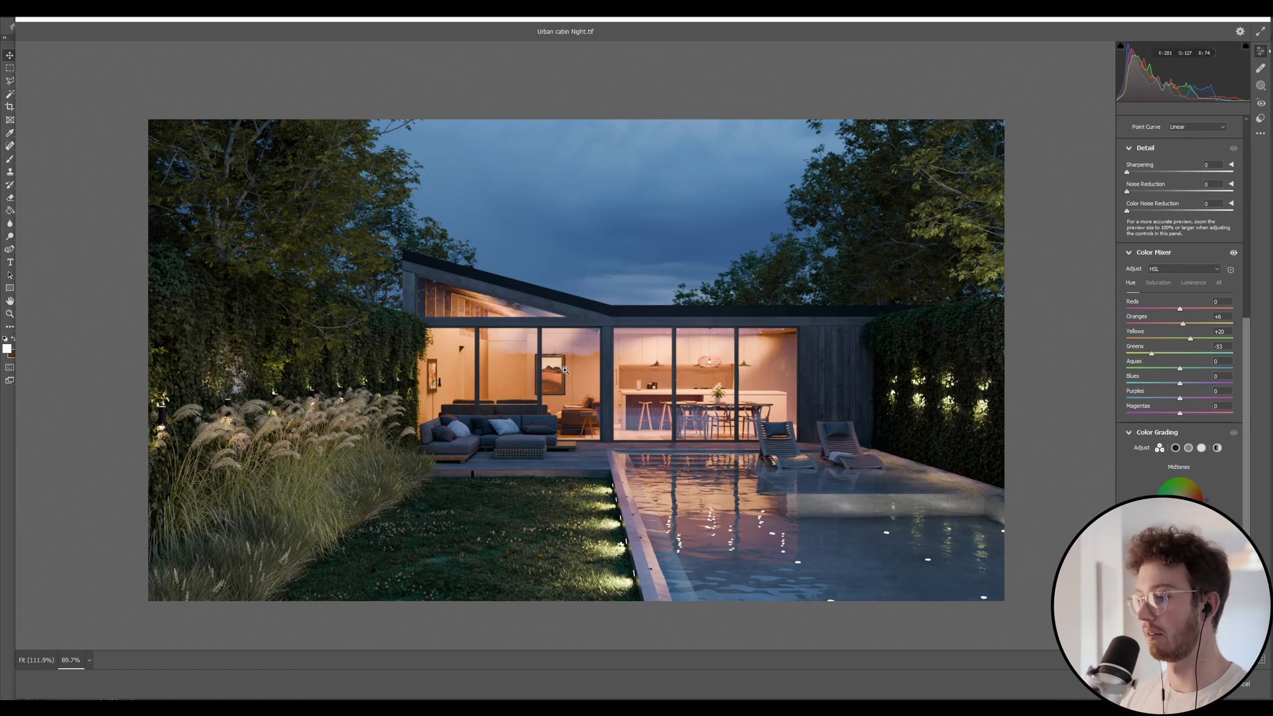
pyautogui.click(1193, 283)
pyautogui.moveTo(1181, 355); pyautogui.dragTo(1182, 315)
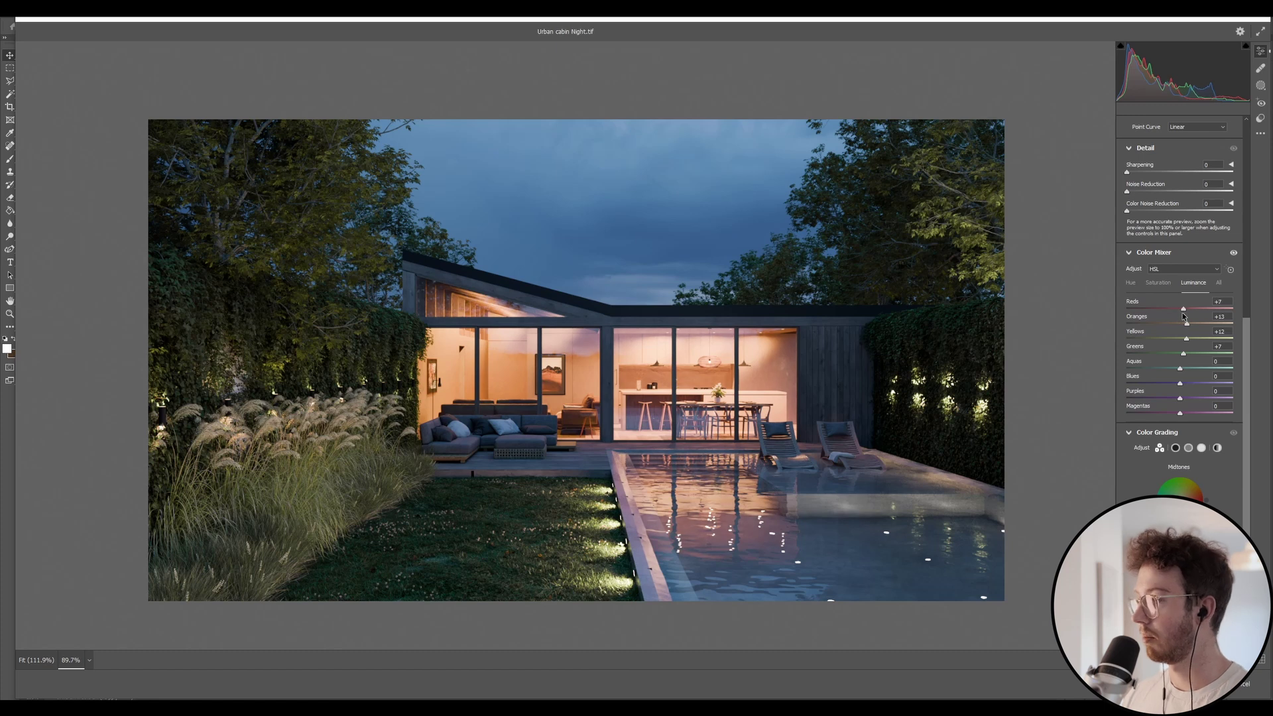
# Desaturate Purples to -20 and shift the Blues hue to -4
pyautogui.click(1158, 284)
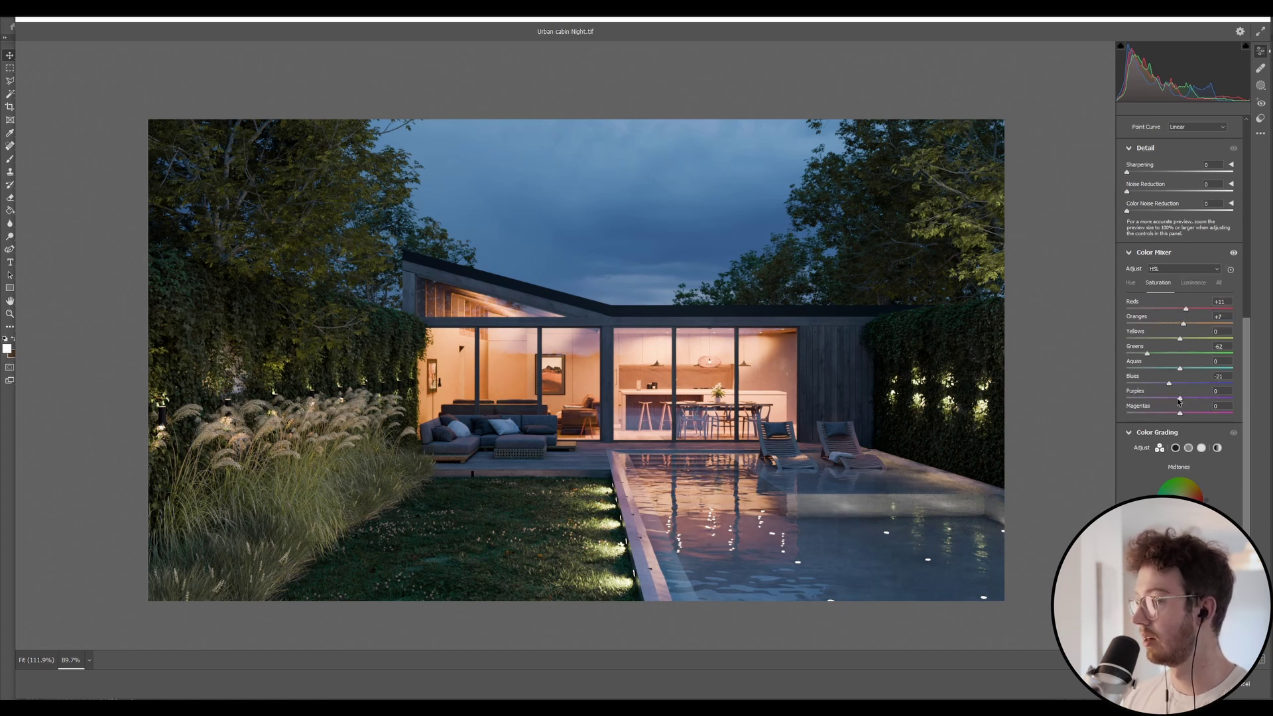
pyautogui.moveTo(1182, 400); pyautogui.dragTo(1155, 414)
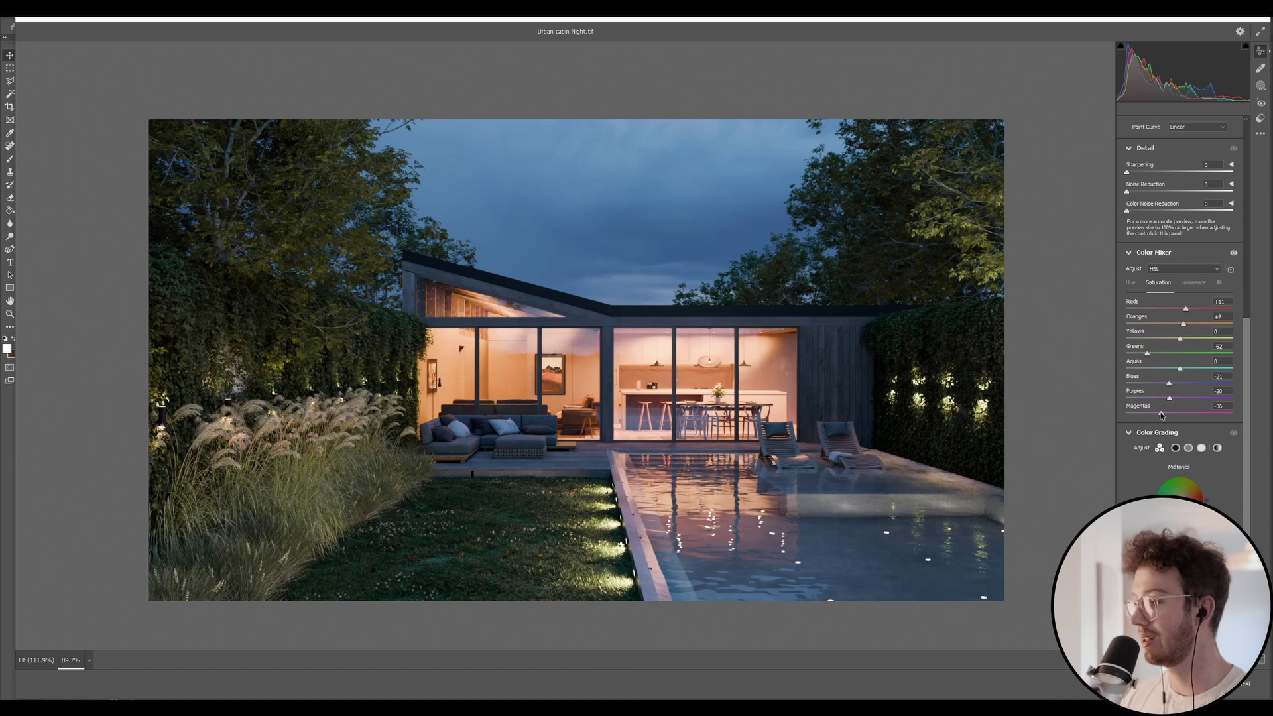
pyautogui.click(1130, 282)
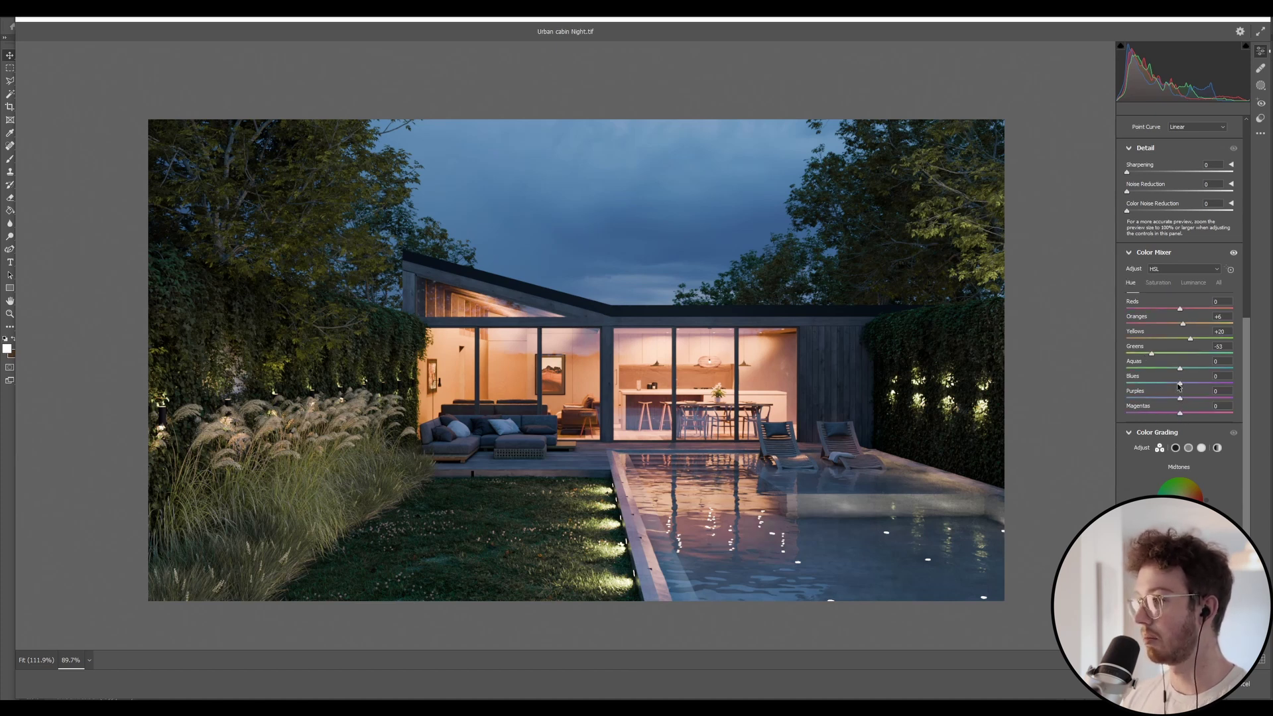
pyautogui.moveTo(1179, 383); pyautogui.dragTo(1177, 384)
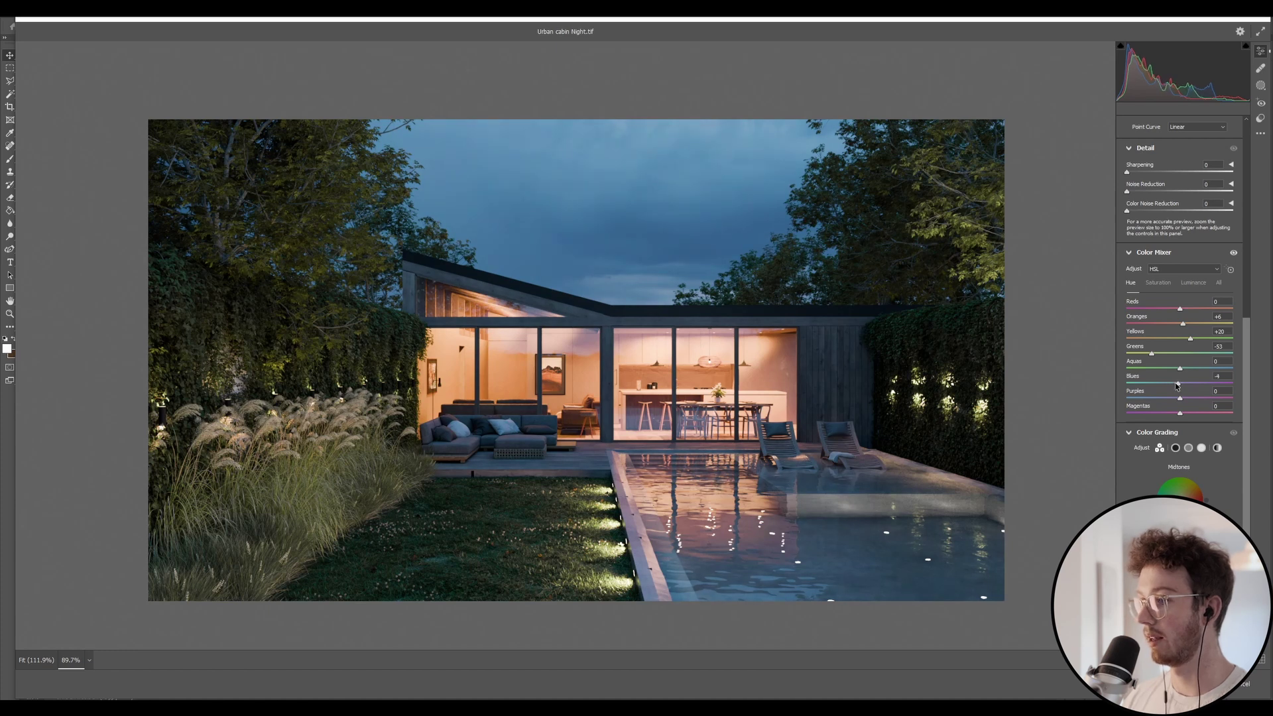
# Ease the Blues saturation back to -17
pyautogui.click(1159, 282)
pyautogui.moveTo(1168, 386)
pyautogui.mouseDown()
pyautogui.moveTo(1156, 386)
pyautogui.moveTo(1171, 388)
pyautogui.mouseUp()
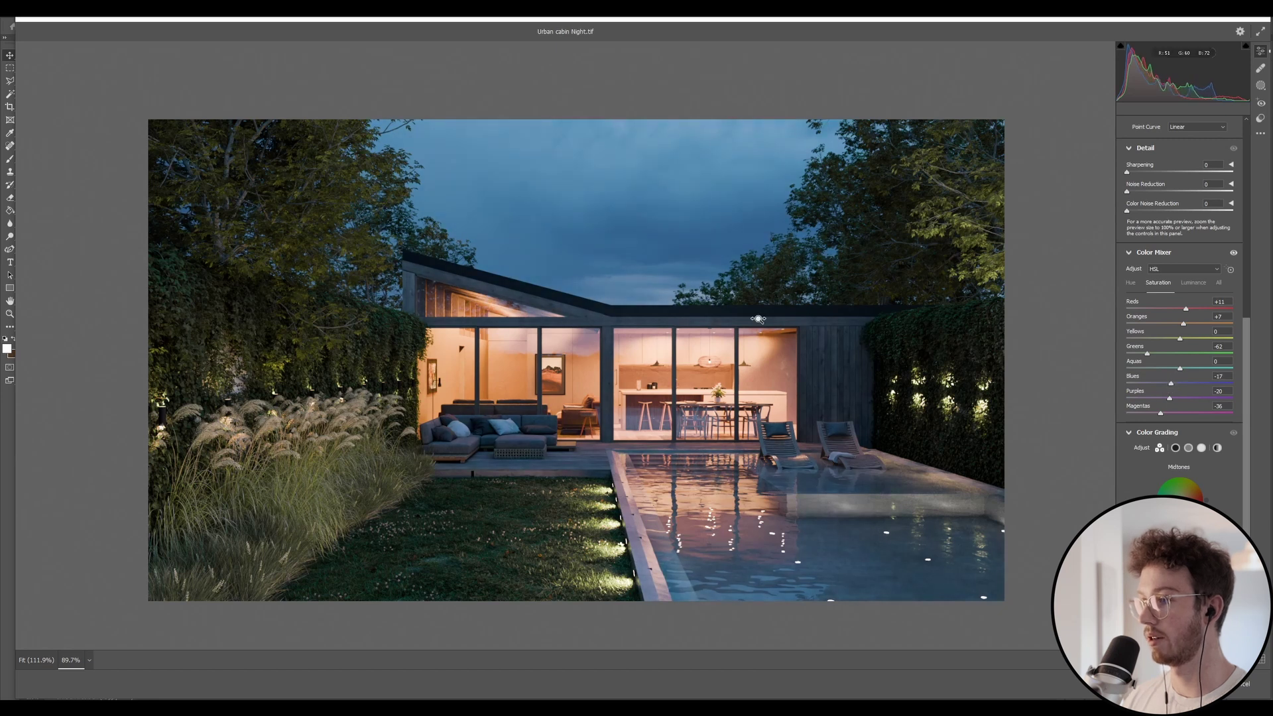
pyautogui.scroll(-5, 602, 264)
pyautogui.scroll(3, 726, 341)
pyautogui.scroll(-3, 726, 341)
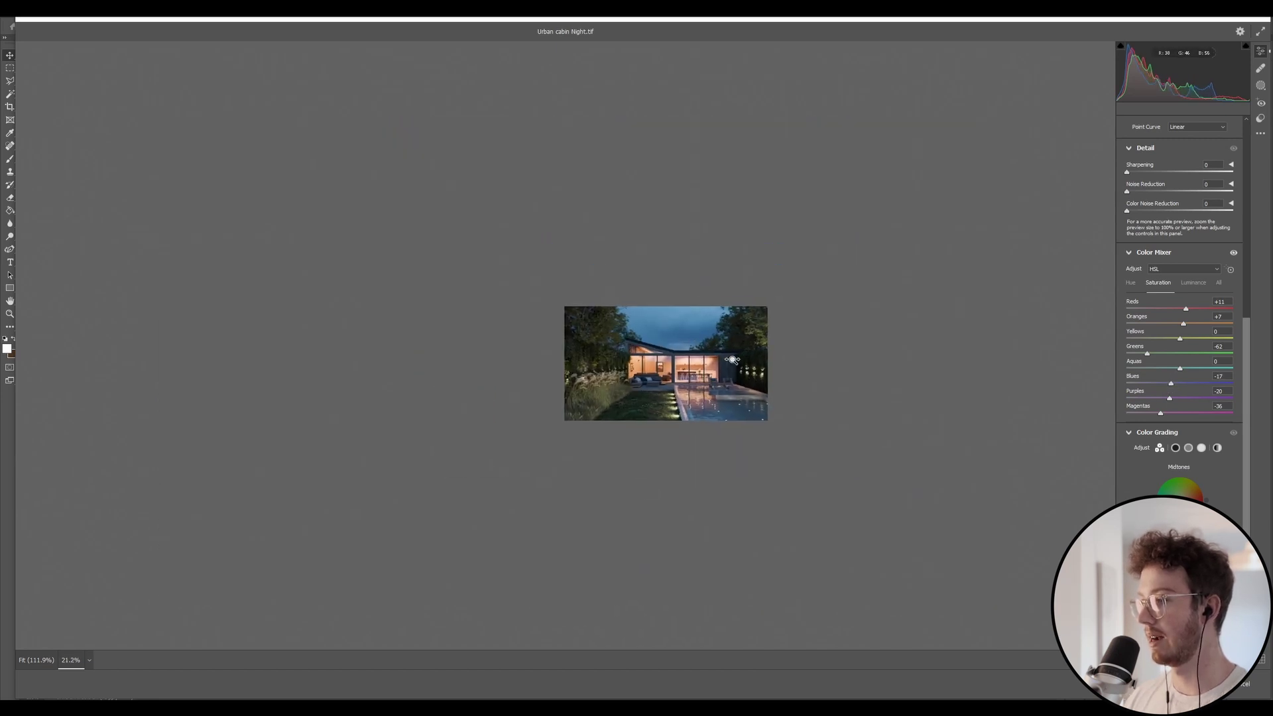
pyautogui.scroll(3, 726, 341)
pyautogui.scroll(3, 1191, 282)
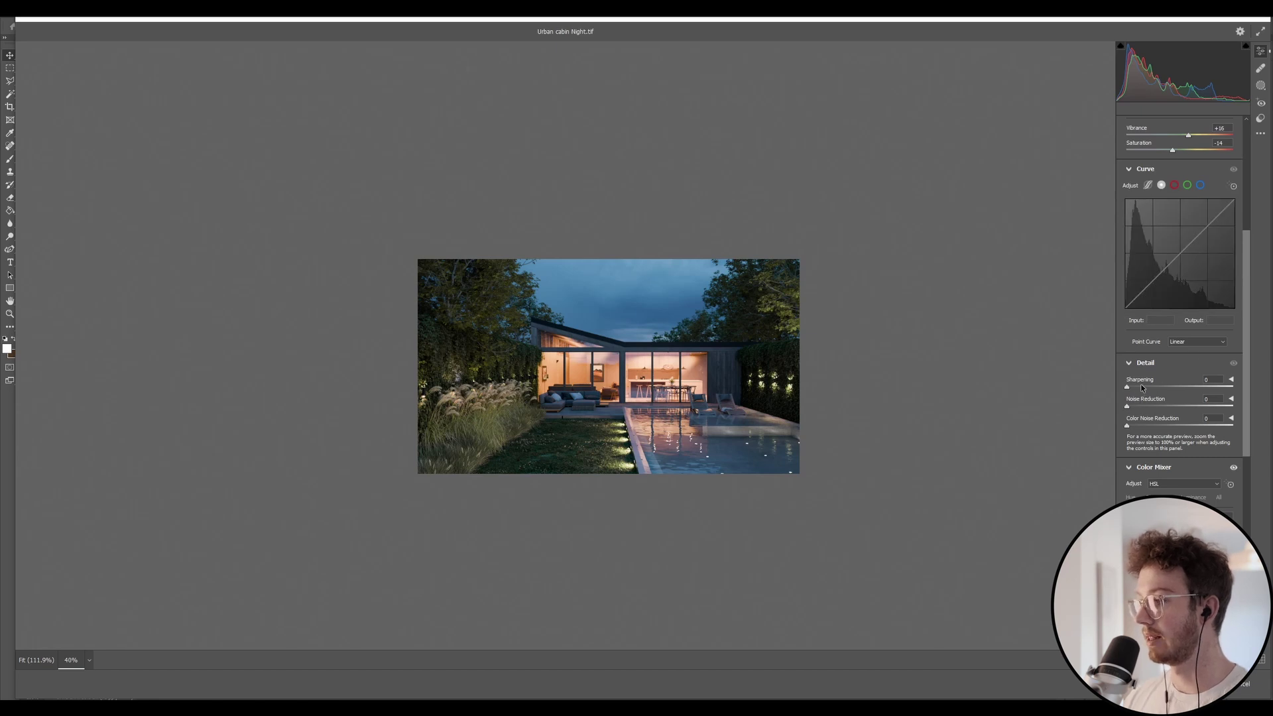
# Raise Texture and Clarity to +7, lift Shadows to +38 and set Blacks to -6
pyautogui.moveTo(1147, 391); pyautogui.dragTo(1151, 389)
pyautogui.scroll(5, 804, 434)
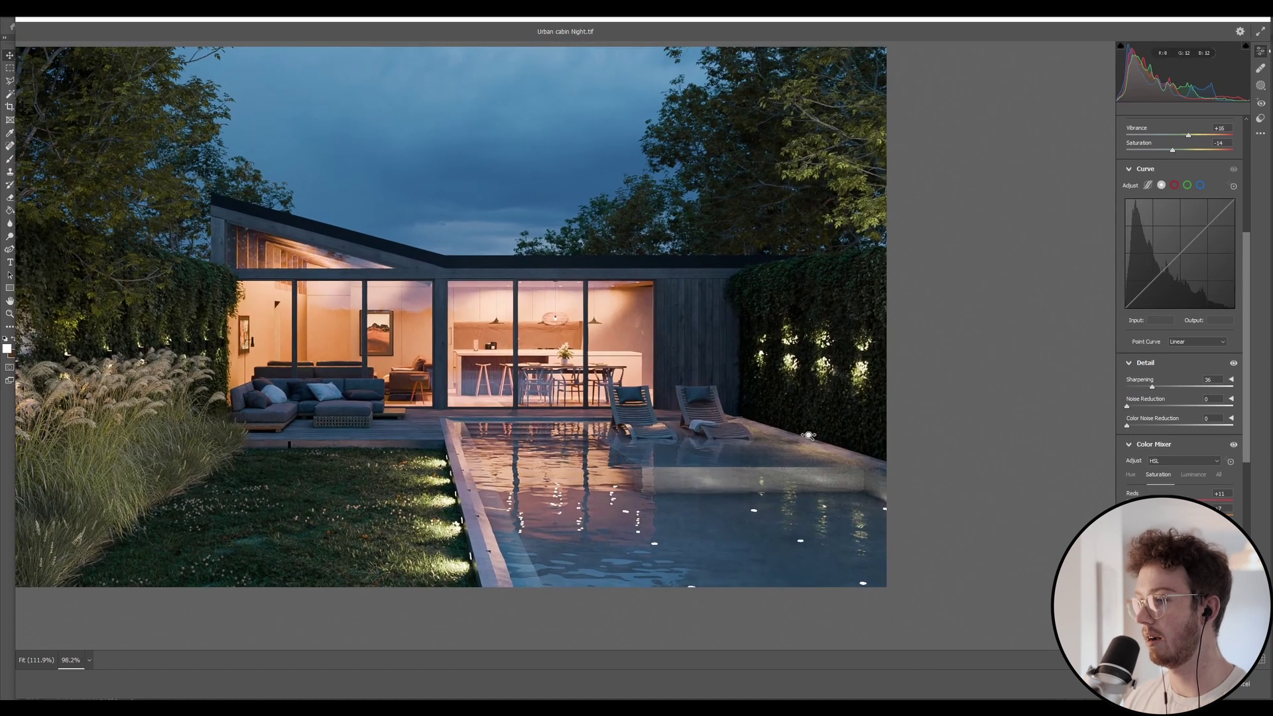
pyautogui.scroll(-2, 804, 434)
pyautogui.scroll(6, 1180, 265)
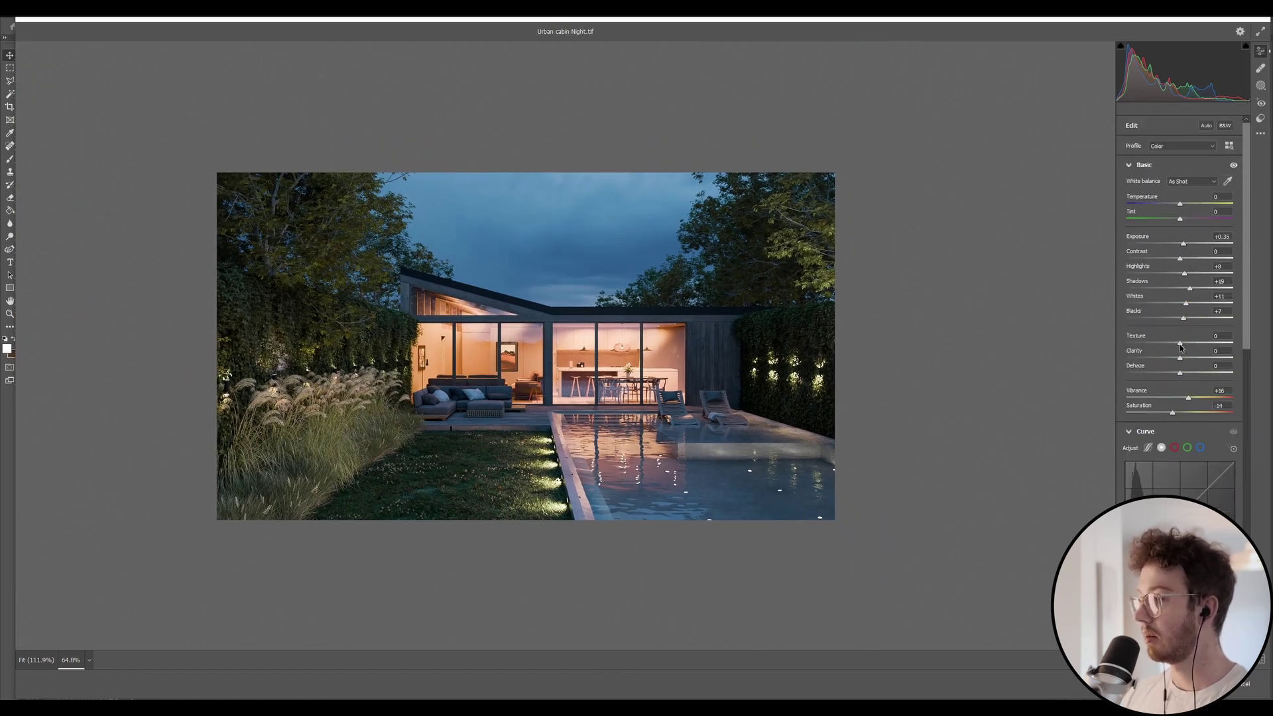
pyautogui.moveTo(1187, 345); pyautogui.dragTo(1176, 323)
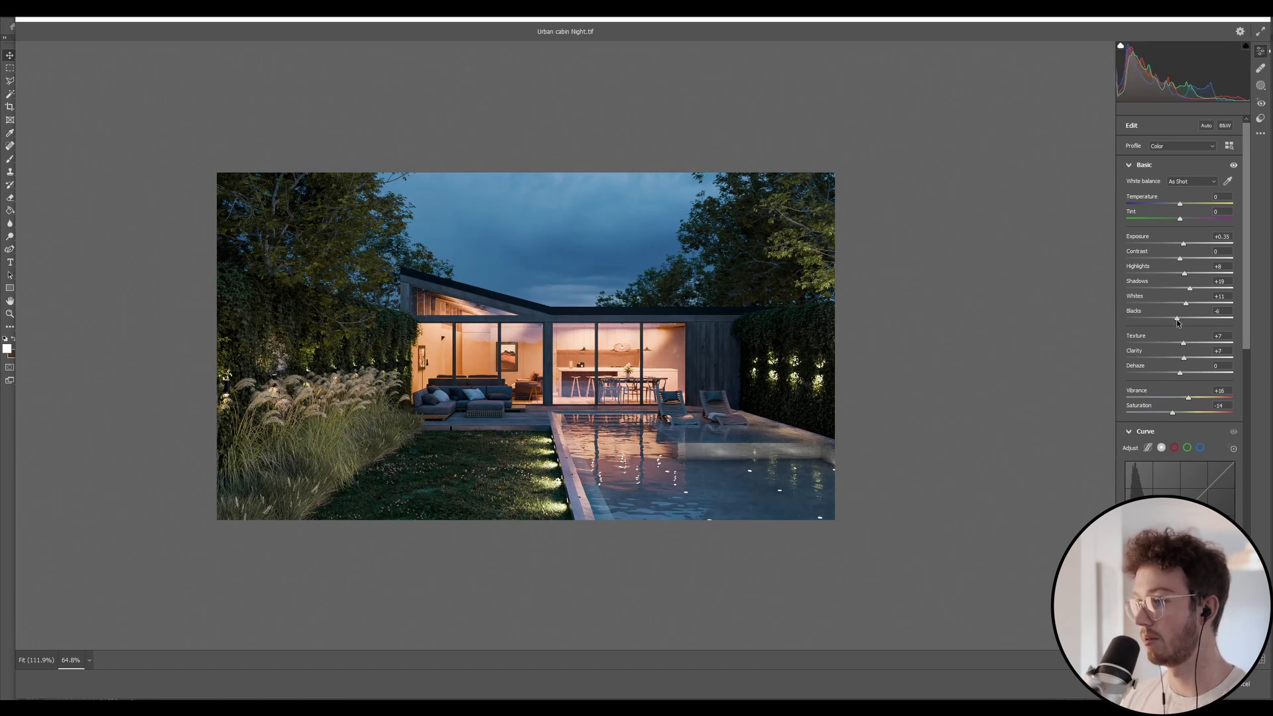
pyautogui.moveTo(1193, 290)
pyautogui.mouseDown()
pyautogui.moveTo(1175, 291)
pyautogui.moveTo(1218, 289)
pyautogui.moveTo(1170, 275)
pyautogui.moveTo(1219, 282)
pyautogui.moveTo(1187, 281)
pyautogui.mouseUp()
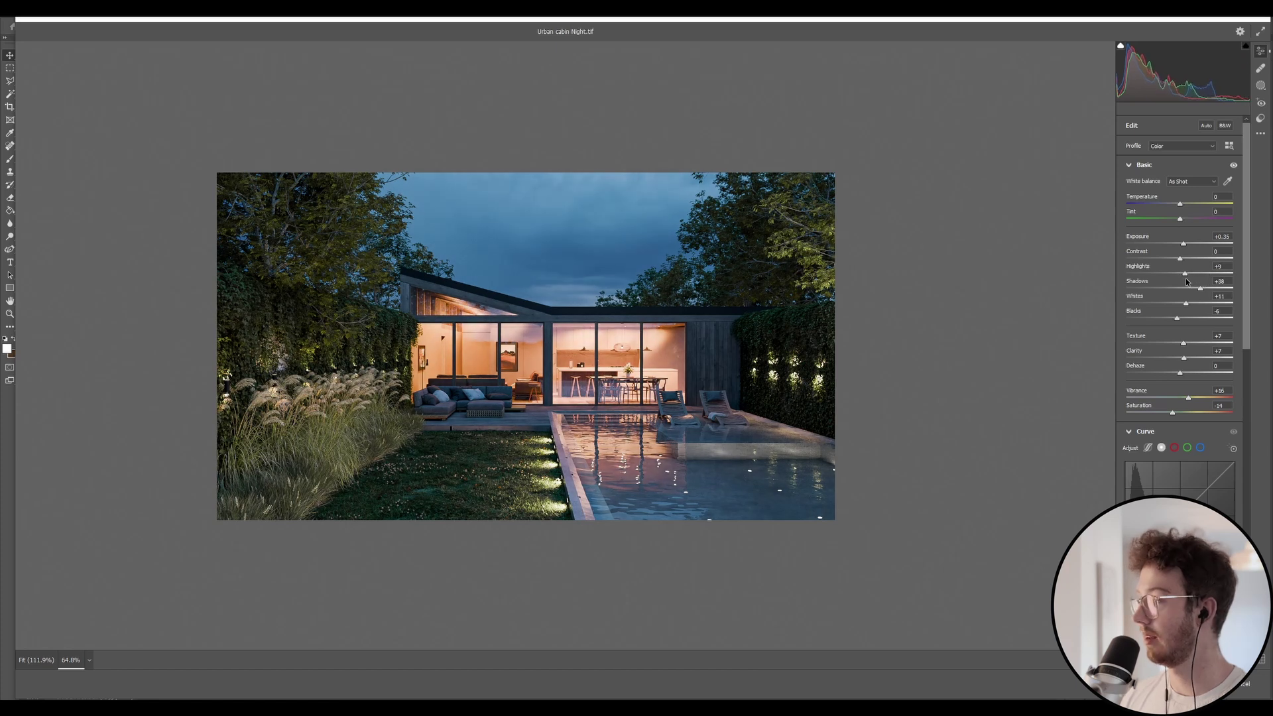
pyautogui.scroll(-2, 719, 296)
pyautogui.scroll(3, 719, 296)
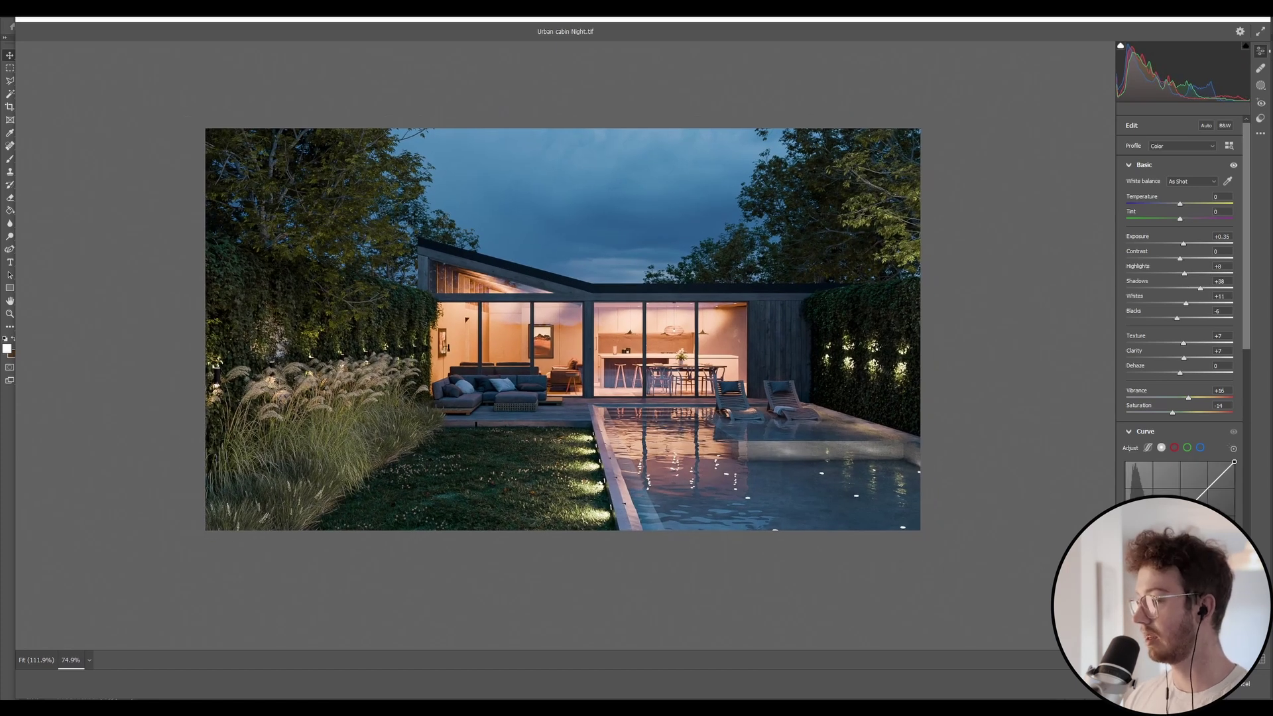
pyautogui.scroll(-3, 1180, 468)
pyautogui.scroll(-12, 1179, 299)
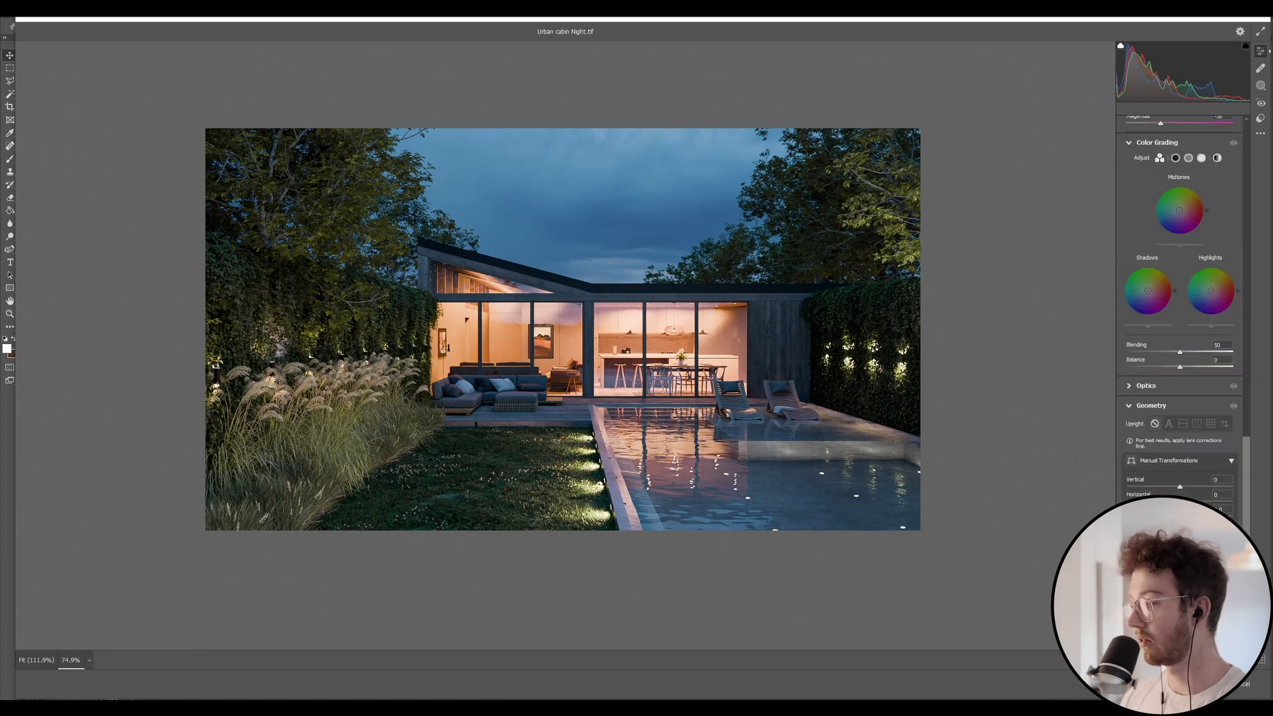
# Apply Upright Auto balanced perspective correction from the Geometry section
pyautogui.click(1169, 427)
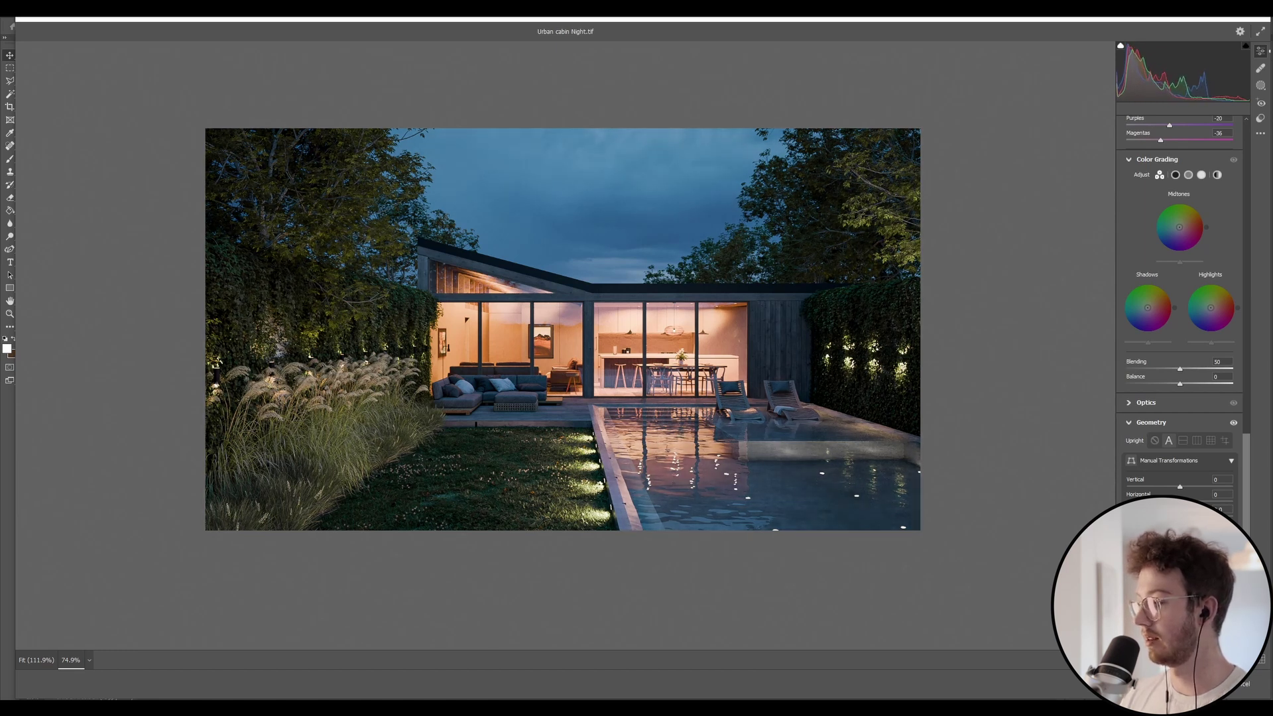
pyautogui.scroll(10, 1202, 440)
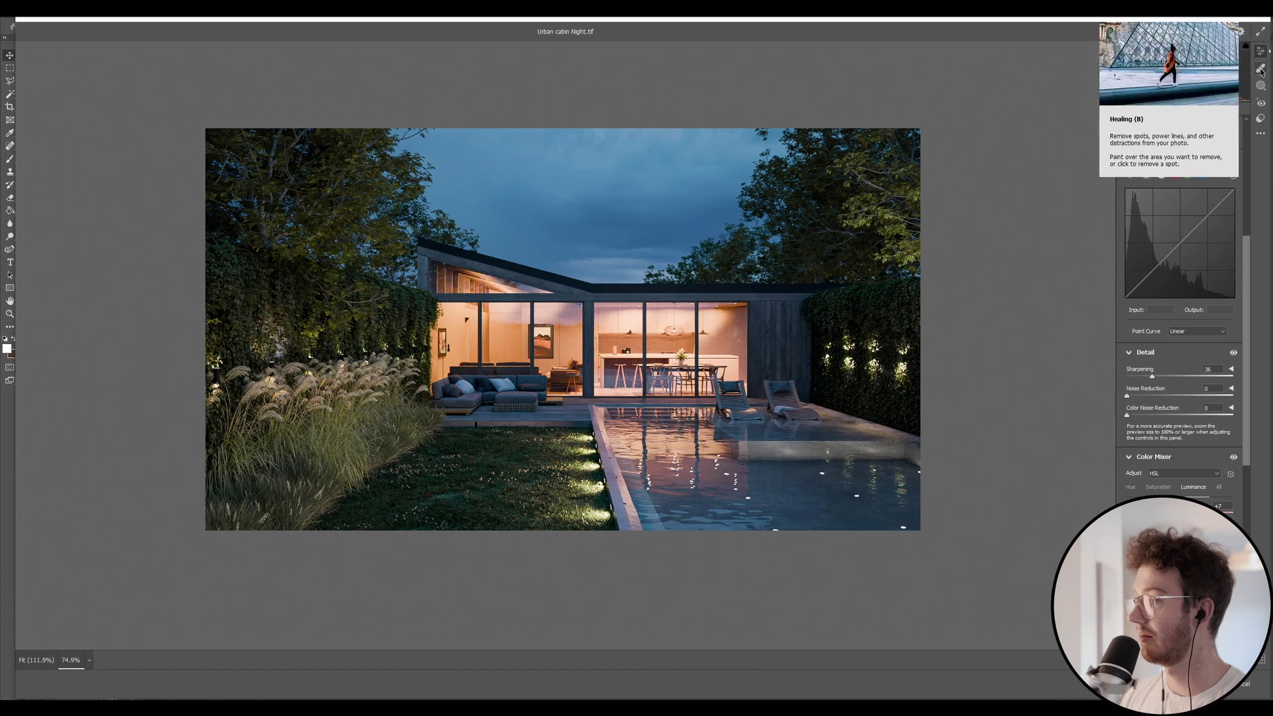
# Paint a new Brush mask over the tall grasses at left, then hide the red overlay
pyautogui.click(1261, 120)
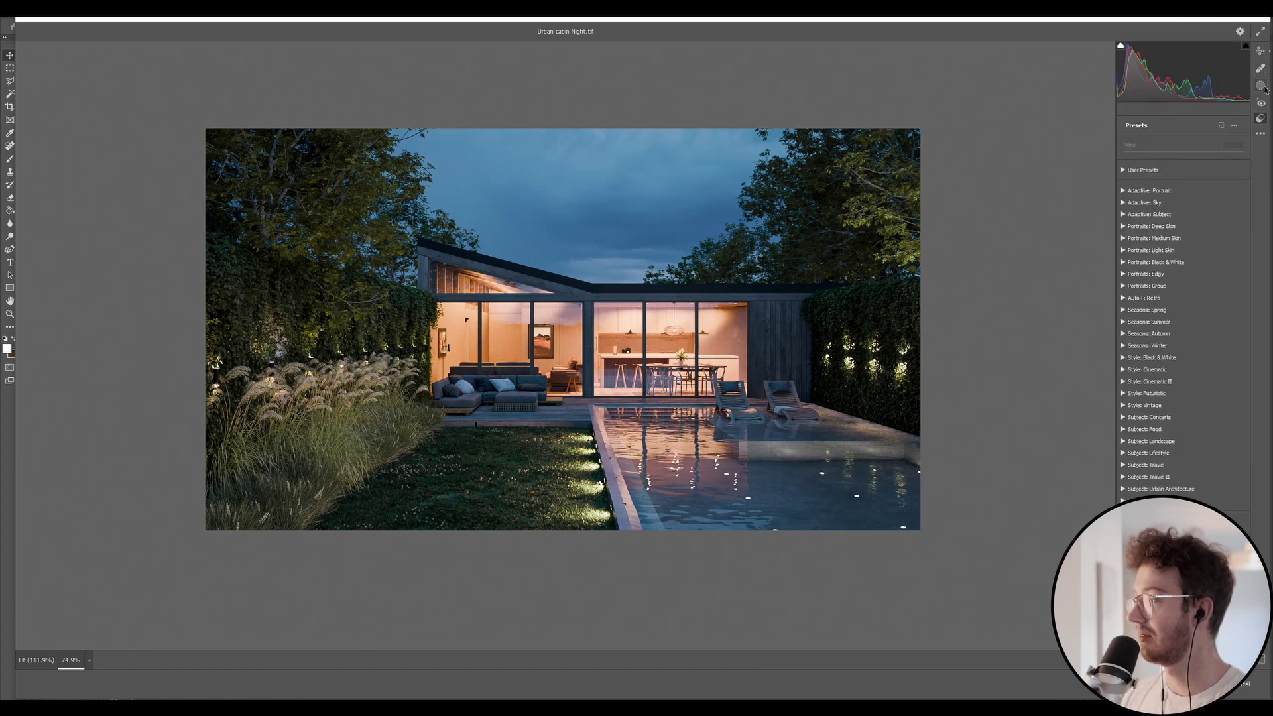
pyautogui.click(1261, 86)
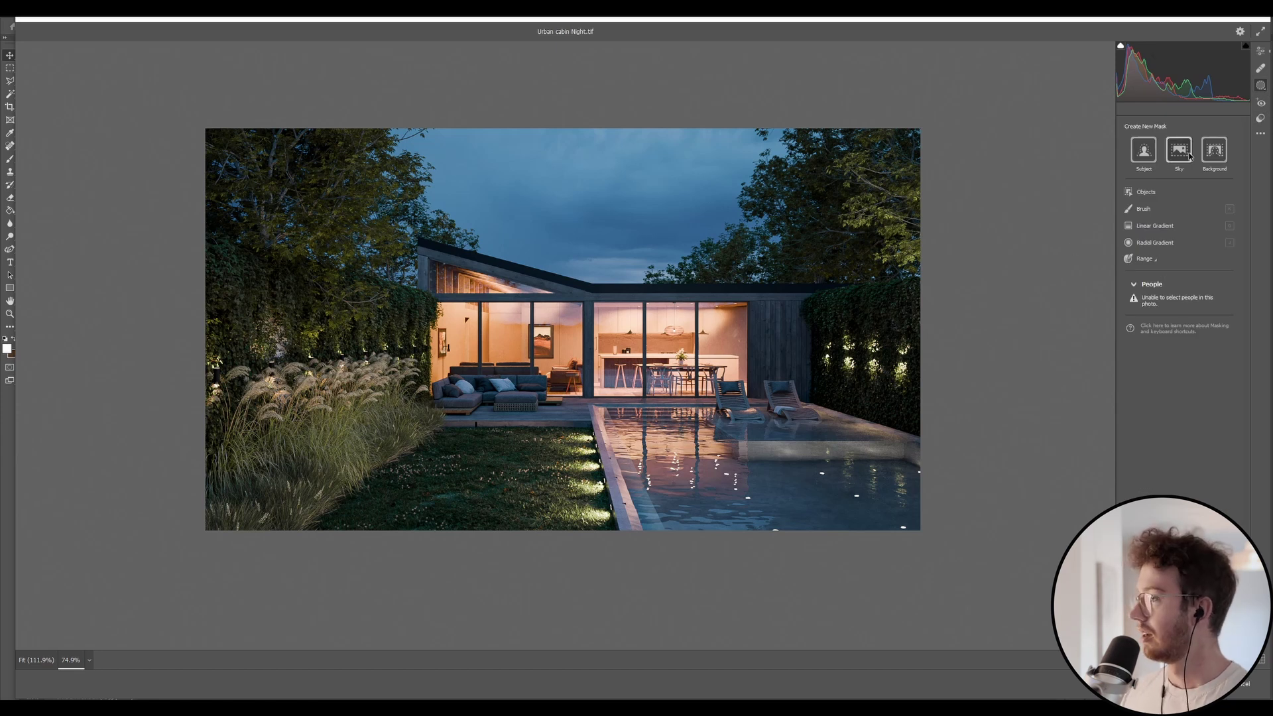
pyautogui.click(1142, 209)
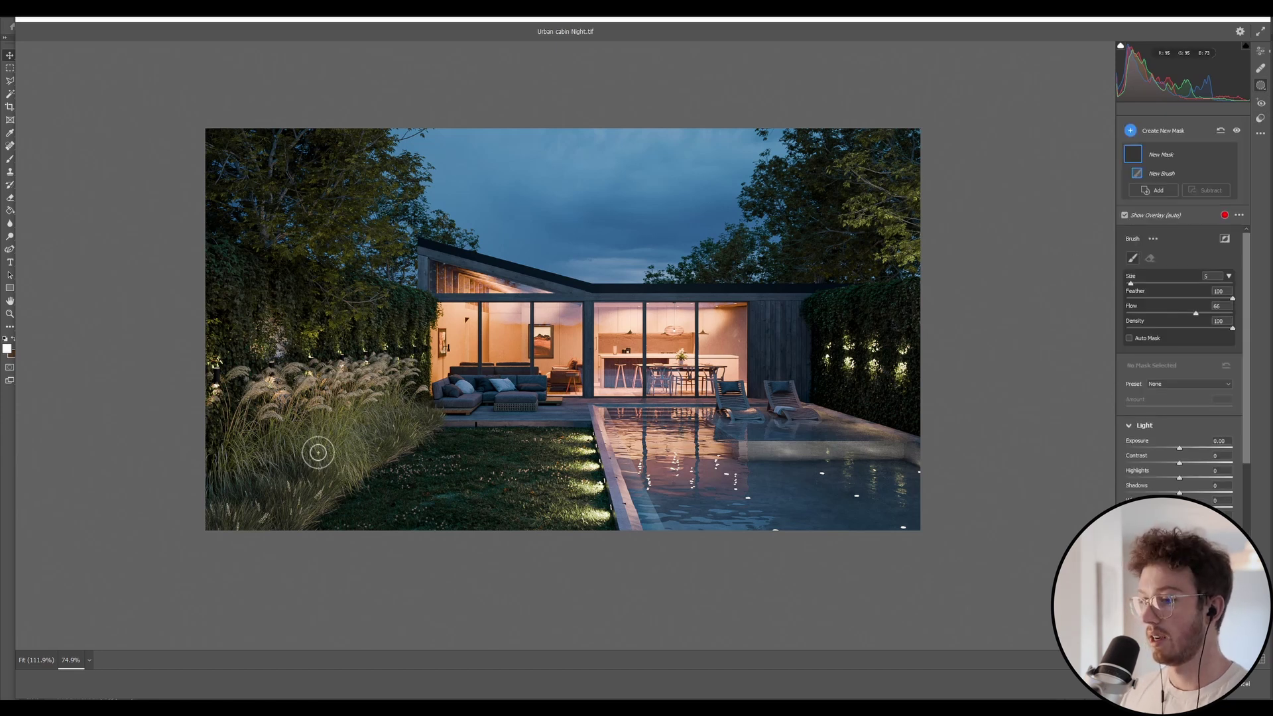
pyautogui.press(']')
pyautogui.moveTo(312, 449)
pyautogui.mouseDown()
pyautogui.moveTo(289, 439)
pyautogui.moveTo(317, 432)
pyautogui.moveTo(312, 456)
pyautogui.moveTo(251, 495)
pyautogui.moveTo(399, 418)
pyautogui.moveTo(324, 409)
pyautogui.moveTo(220, 444)
pyautogui.moveTo(219, 515)
pyautogui.moveTo(296, 510)
pyautogui.moveTo(426, 423)
pyautogui.moveTo(389, 414)
pyautogui.moveTo(238, 446)
pyautogui.moveTo(233, 501)
pyautogui.mouseUp()
pyautogui.press('[')
pyautogui.press('[')
pyautogui.press('[')
pyautogui.press('[')
pyautogui.press('[')
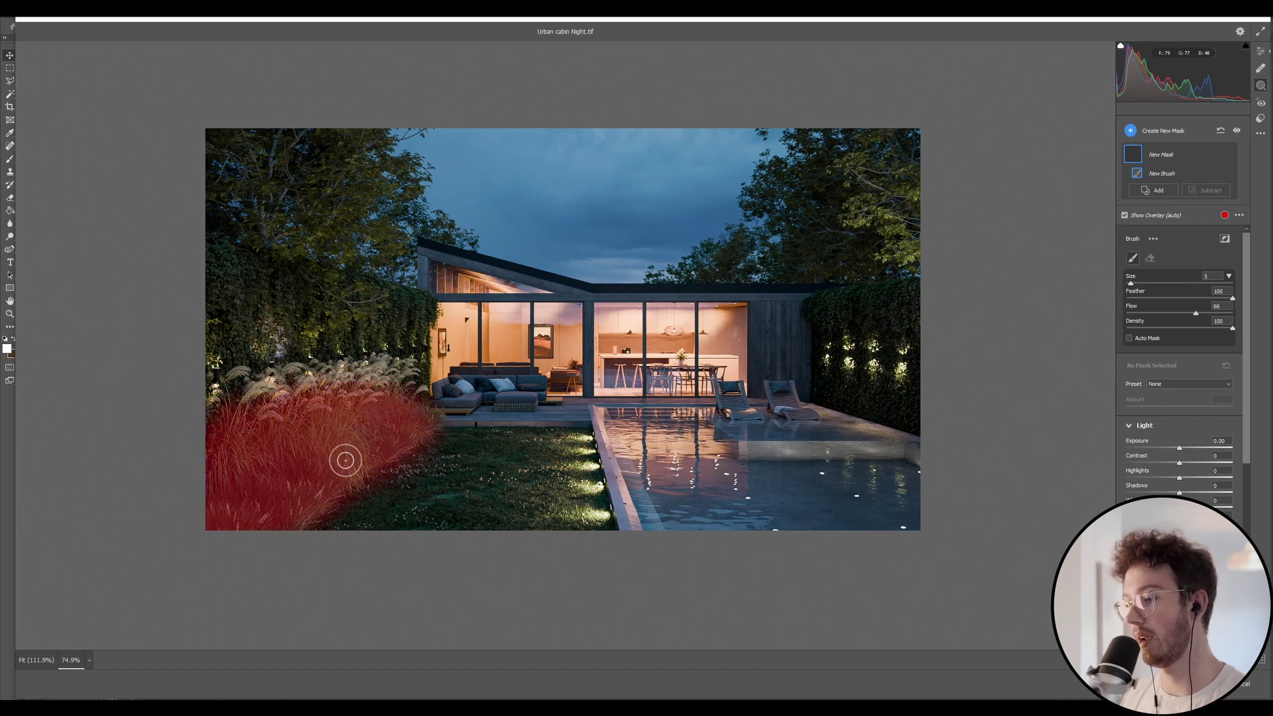
pyautogui.click(429, 416)
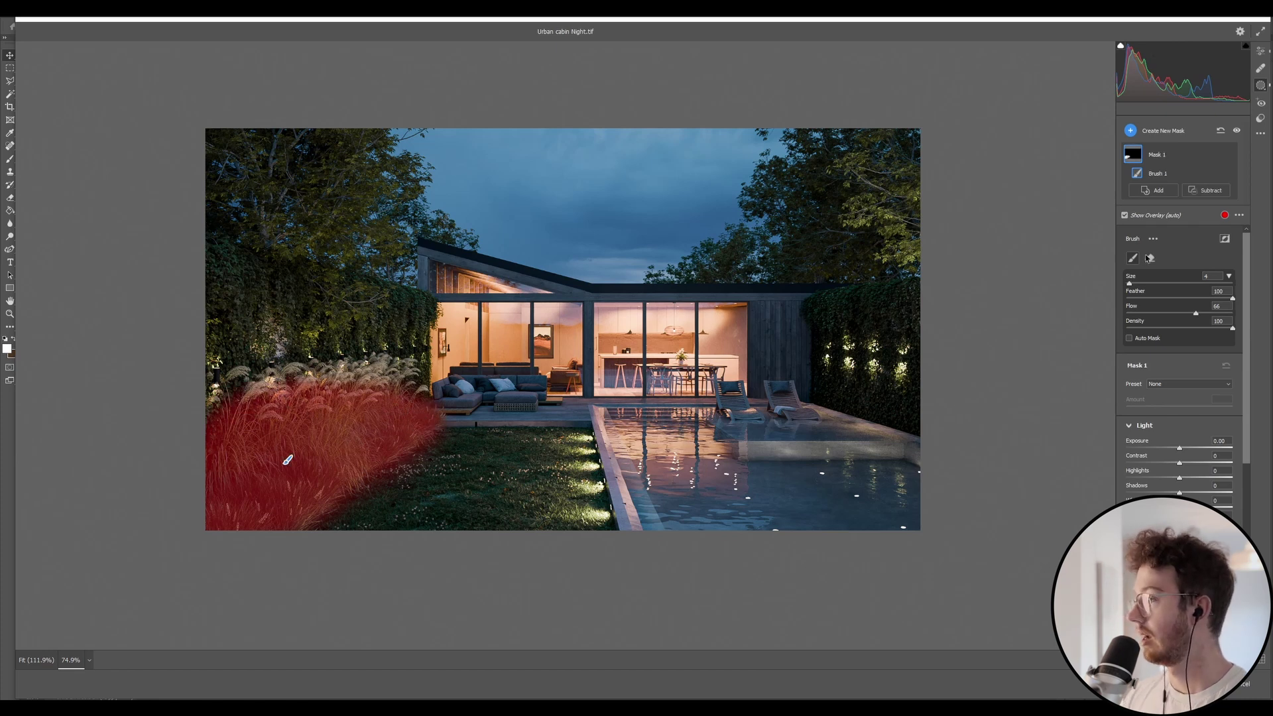
pyautogui.click(1140, 215)
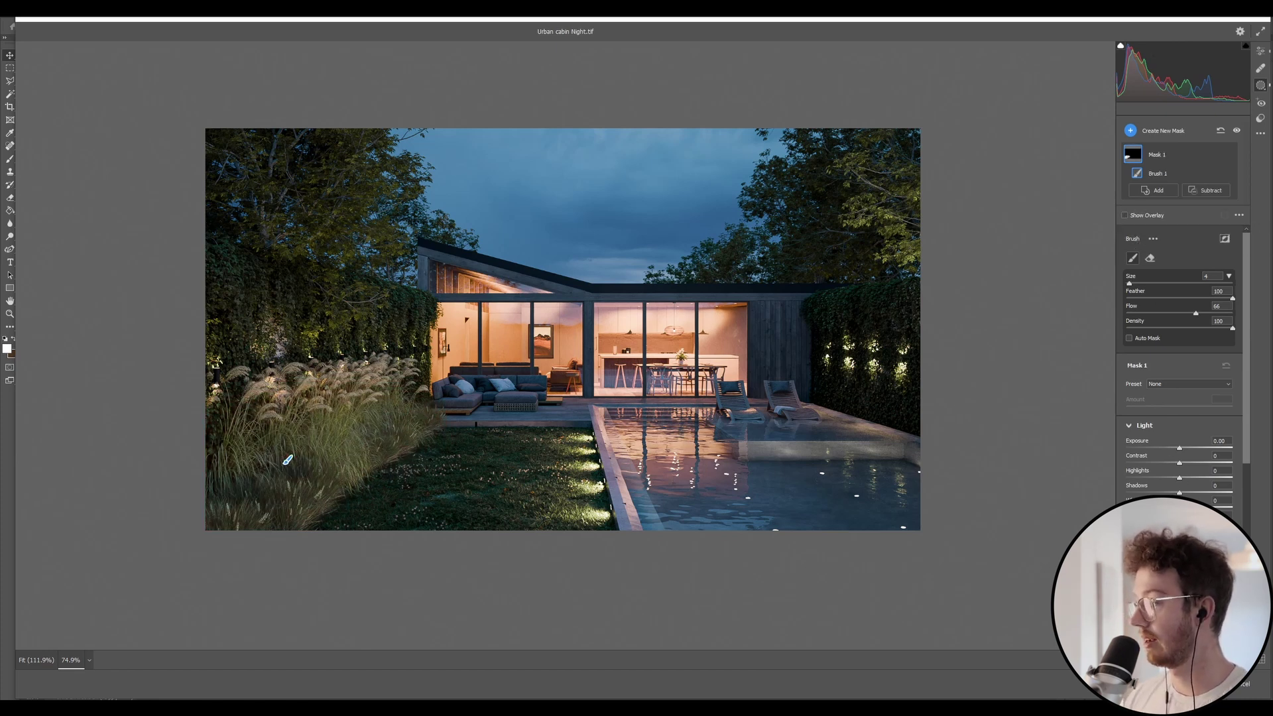
# Darken the masked grasses with Highlights -100, lower Shadows and Whites, and Exposure -0.20
pyautogui.moveTo(1179, 508); pyautogui.dragTo(1149, 508)
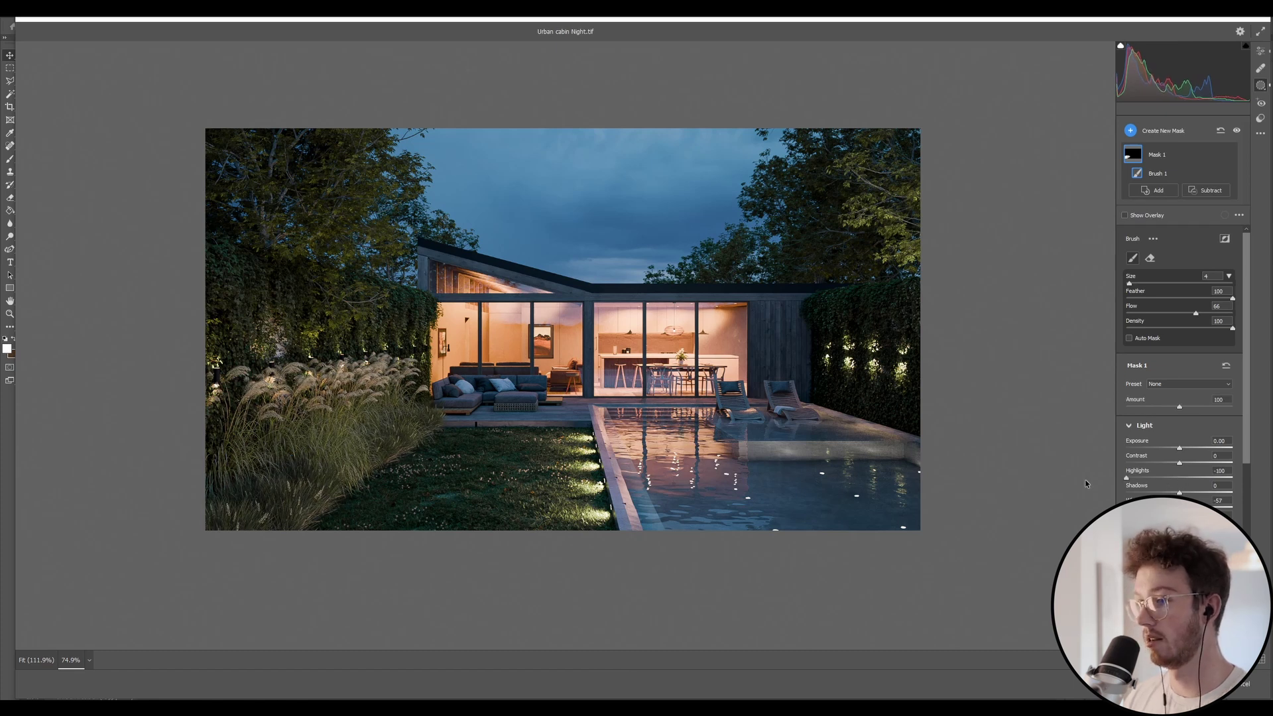
pyautogui.moveTo(1161, 492)
pyautogui.mouseDown()
pyautogui.moveTo(1091, 501)
pyautogui.moveTo(1179, 493)
pyautogui.mouseUp()
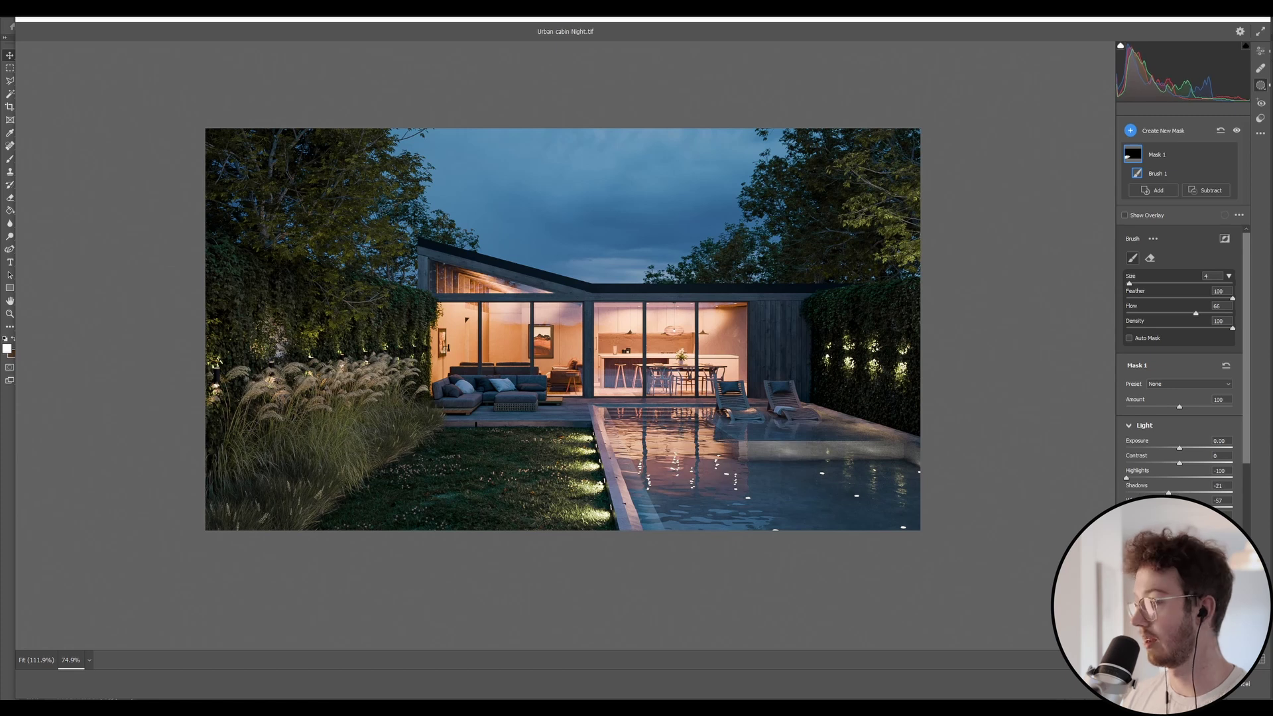
pyautogui.moveTo(1182, 448); pyautogui.dragTo(1178, 448)
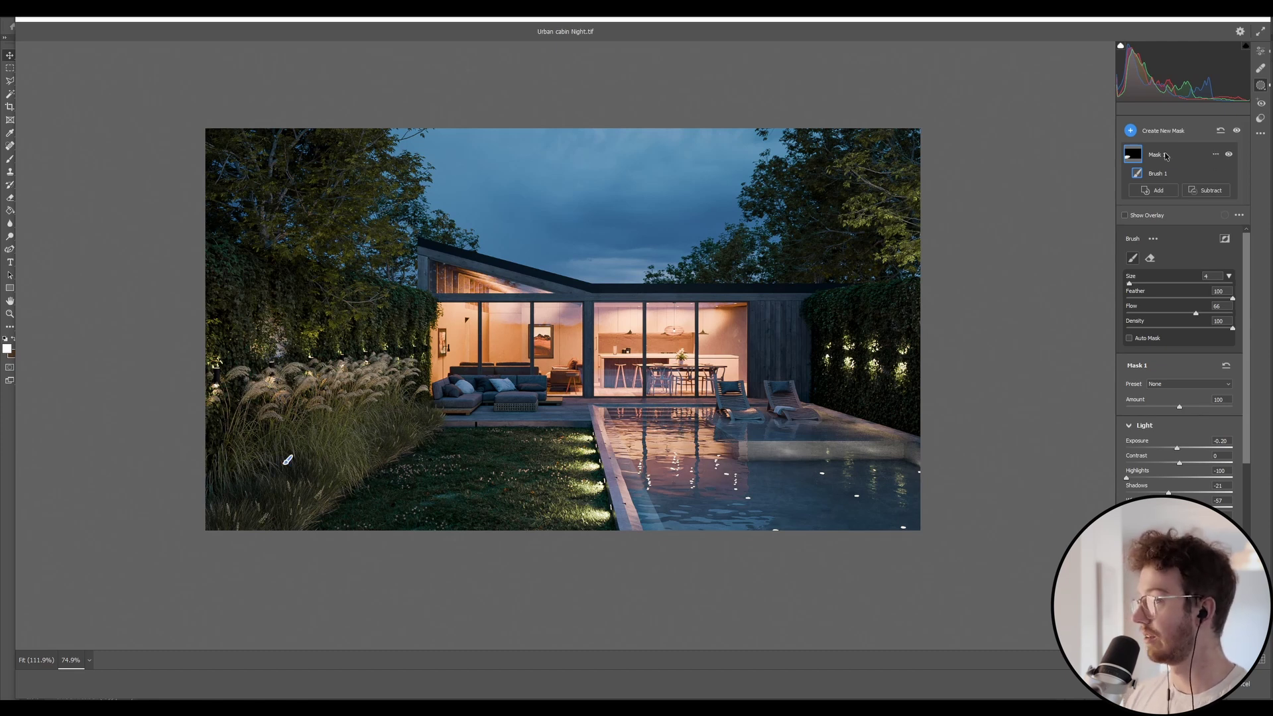
# Compare the grasses with Mask 1 toggled on and off, then ease Whites to about -22
pyautogui.click(1229, 154)
pyautogui.click(1229, 155)
pyautogui.click(1229, 155)
pyautogui.click(1229, 154)
pyautogui.click(1229, 154)
pyautogui.click(1229, 154)
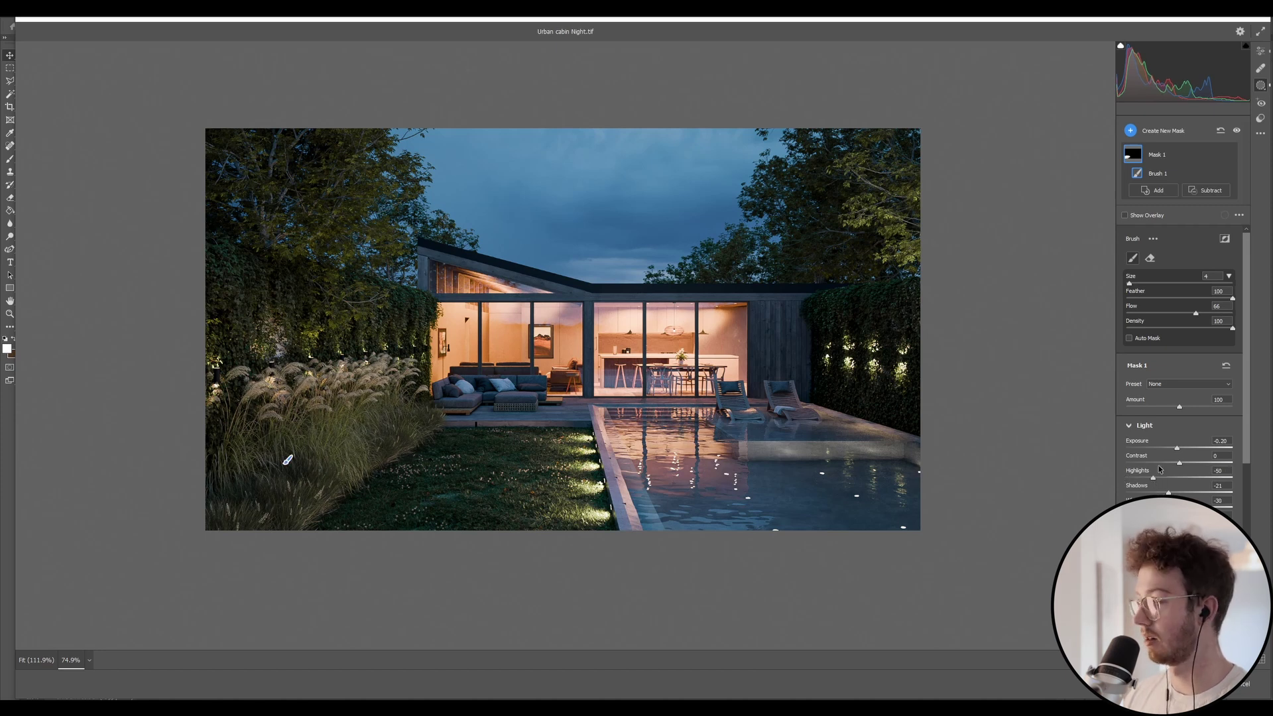
pyautogui.click(1229, 154)
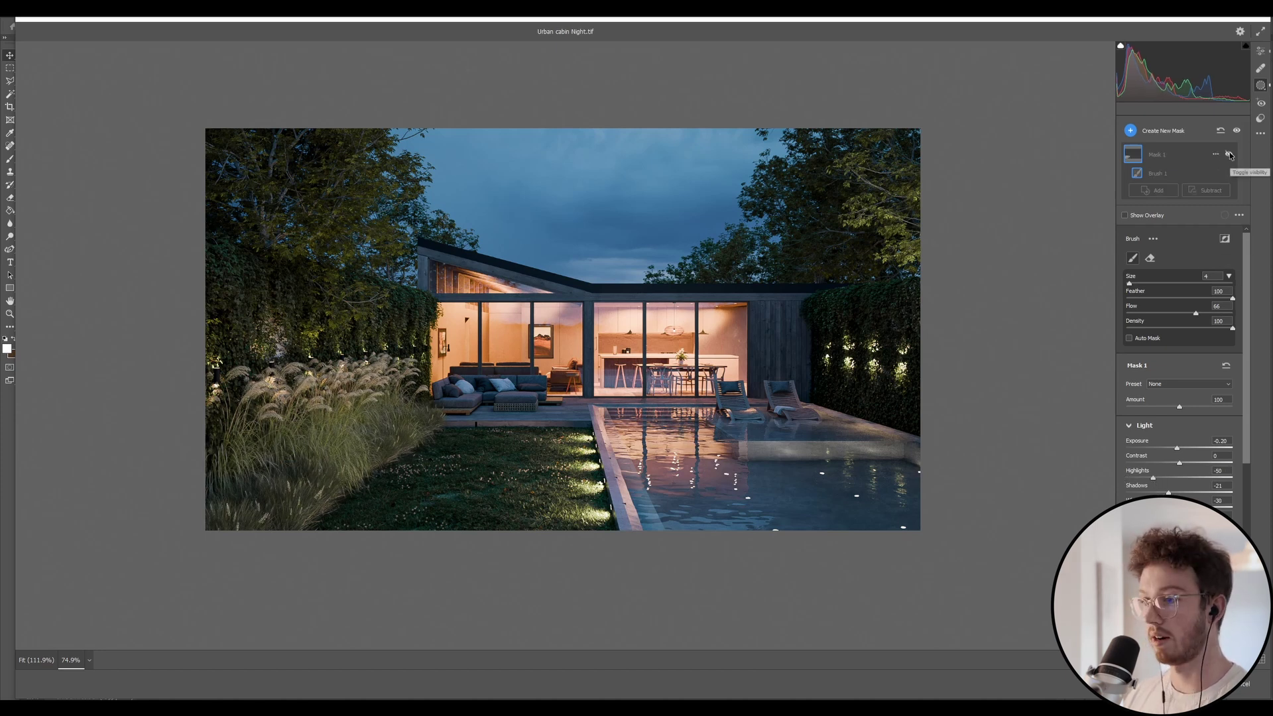
pyautogui.click(1229, 155)
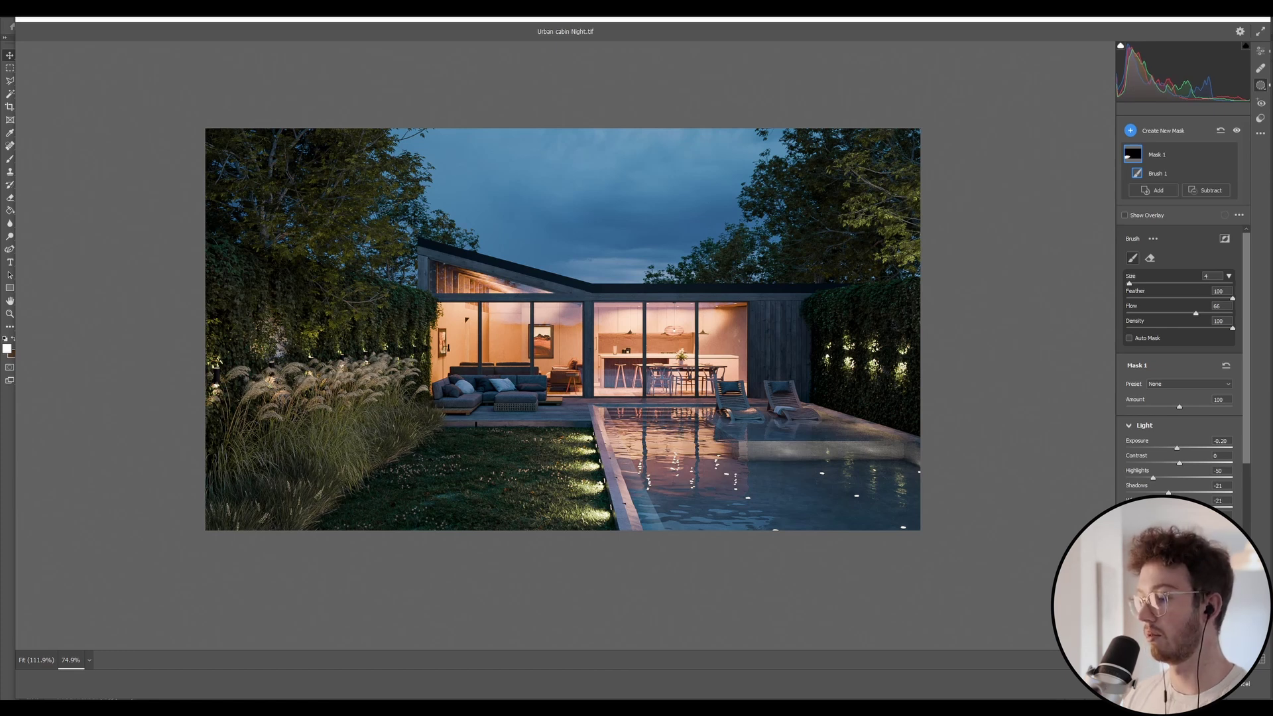
pyautogui.moveTo(1167, 508); pyautogui.dragTo(1165, 508)
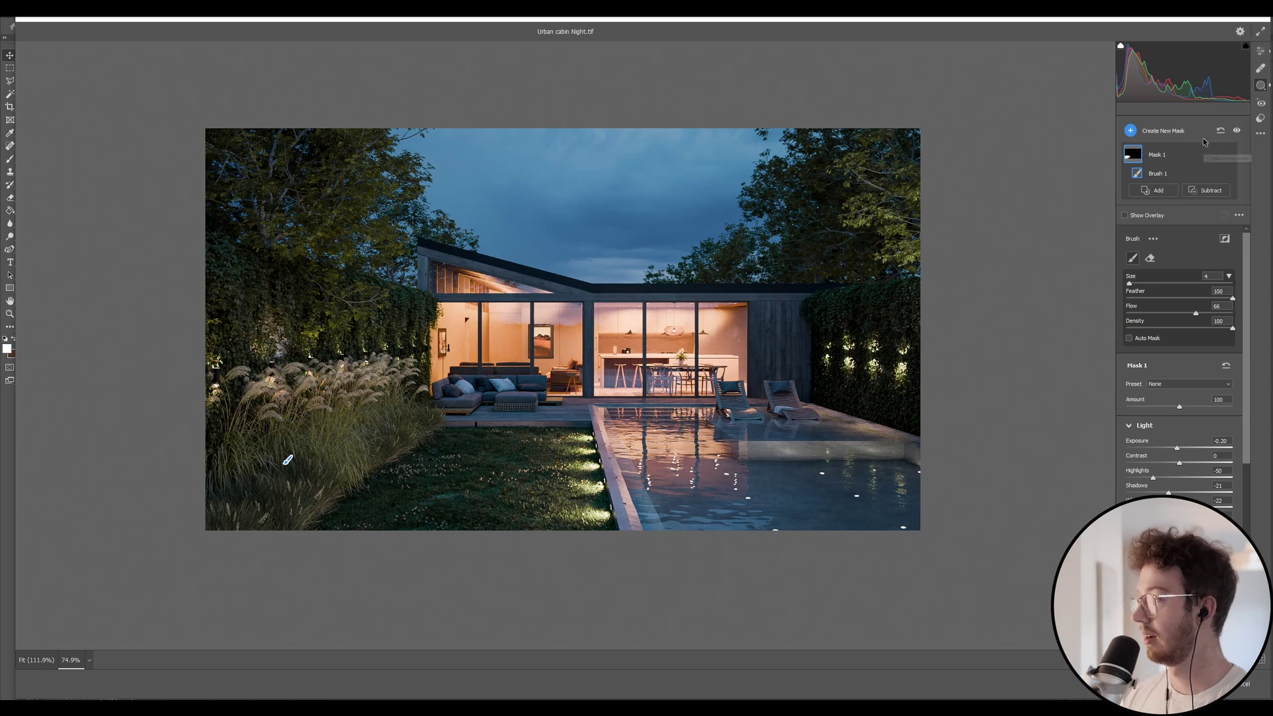
# Lower global Saturation to -18 and apply the grade, closing Camera Raw
pyautogui.click(1260, 50)
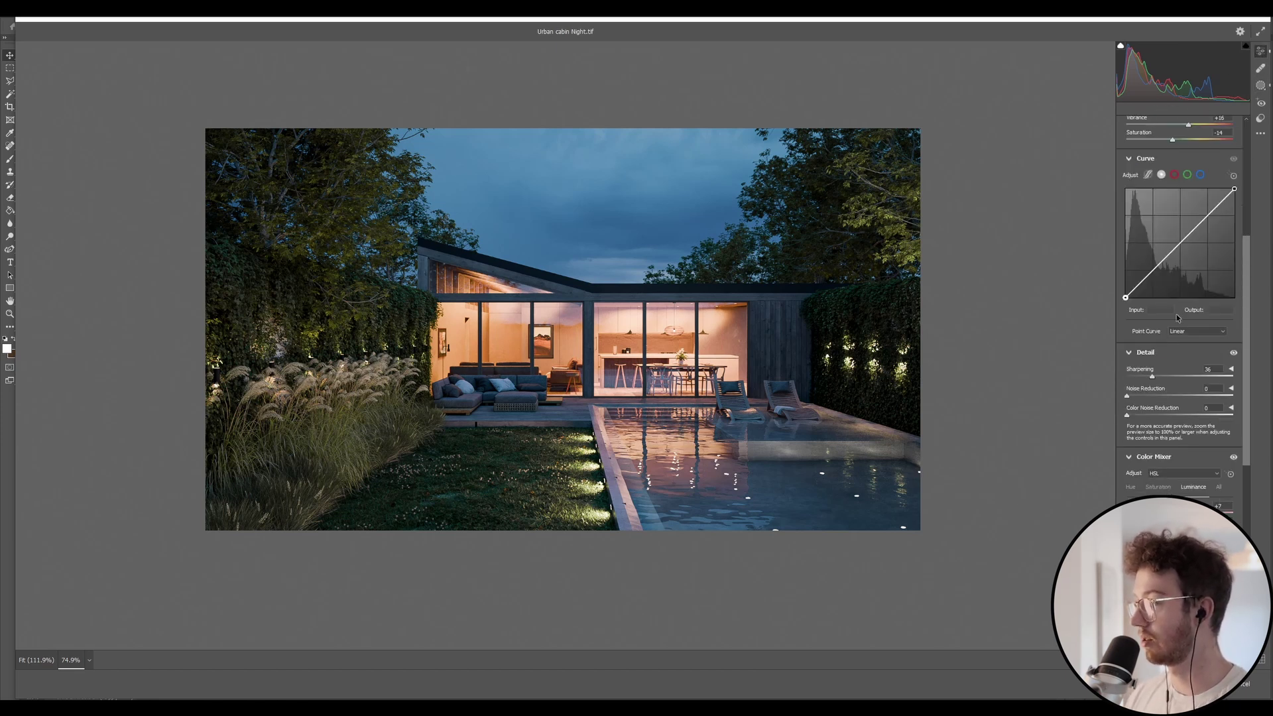
pyautogui.scroll(3, 1175, 352)
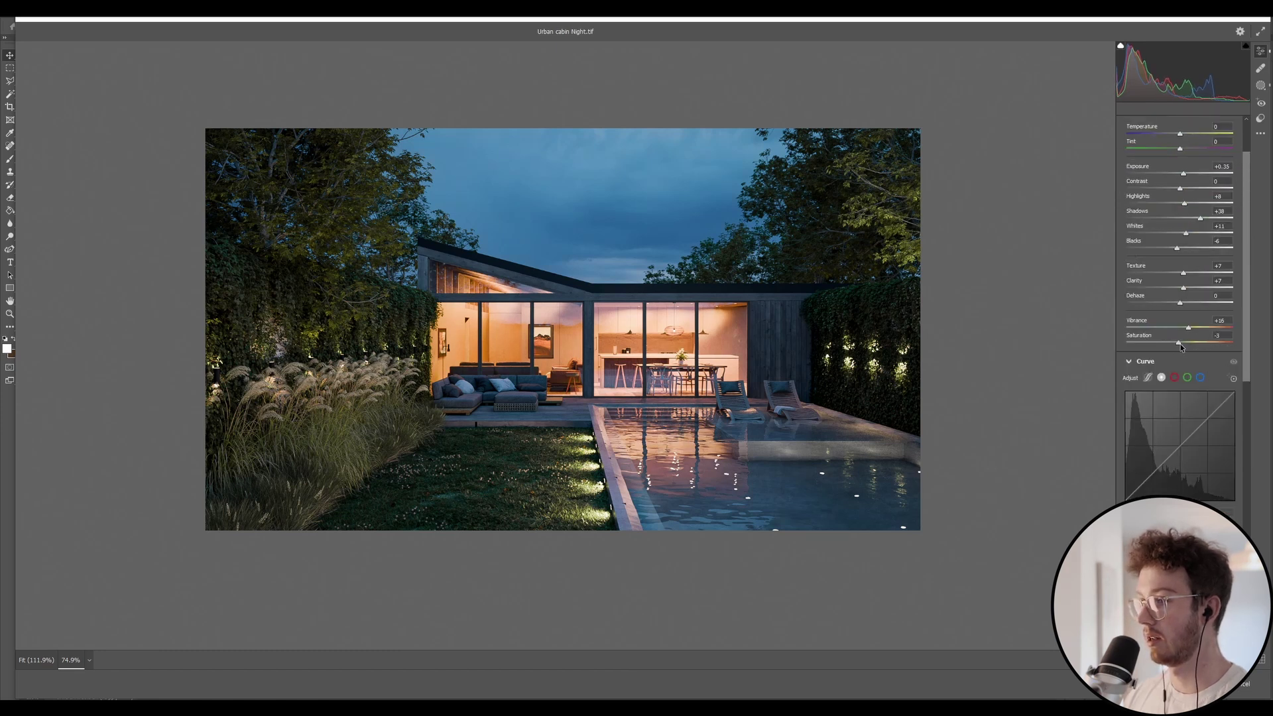
pyautogui.moveTo(1178, 346); pyautogui.dragTo(1172, 346)
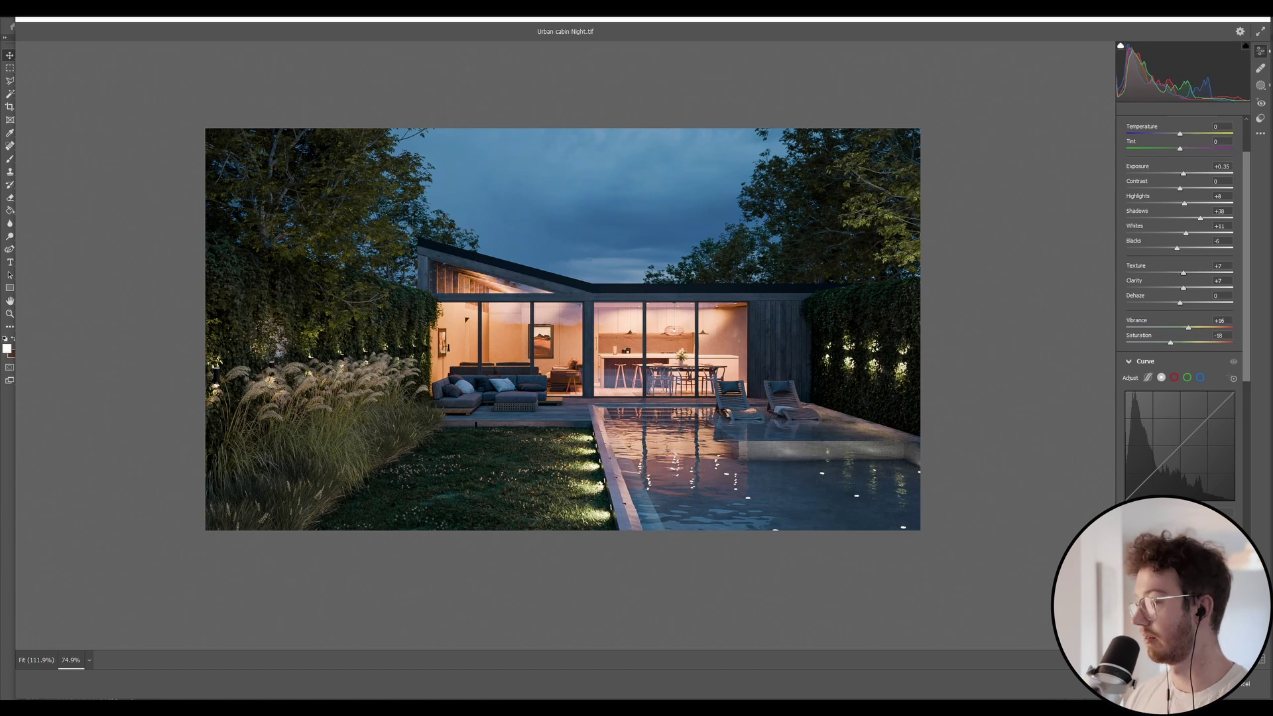
pyautogui.press('Return')
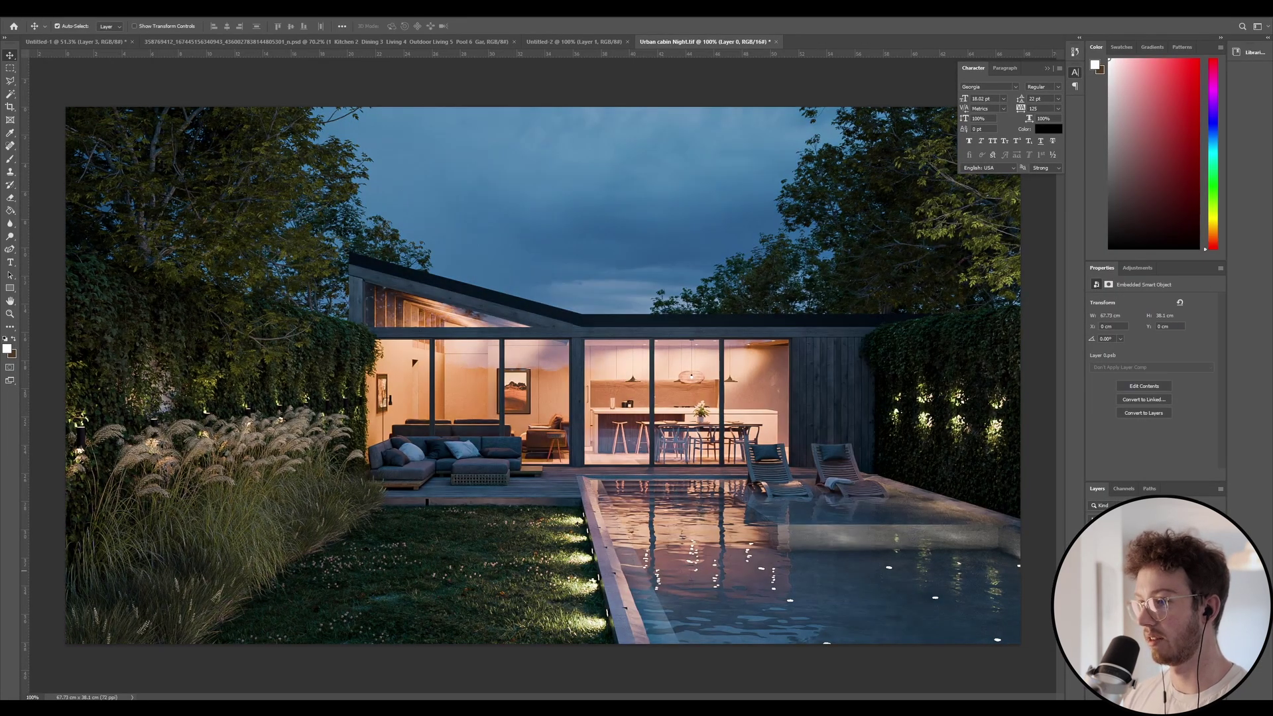
# Zoom out to view the finished graded cabin render in Photoshop
pyautogui.scroll(-3, 673, 402)
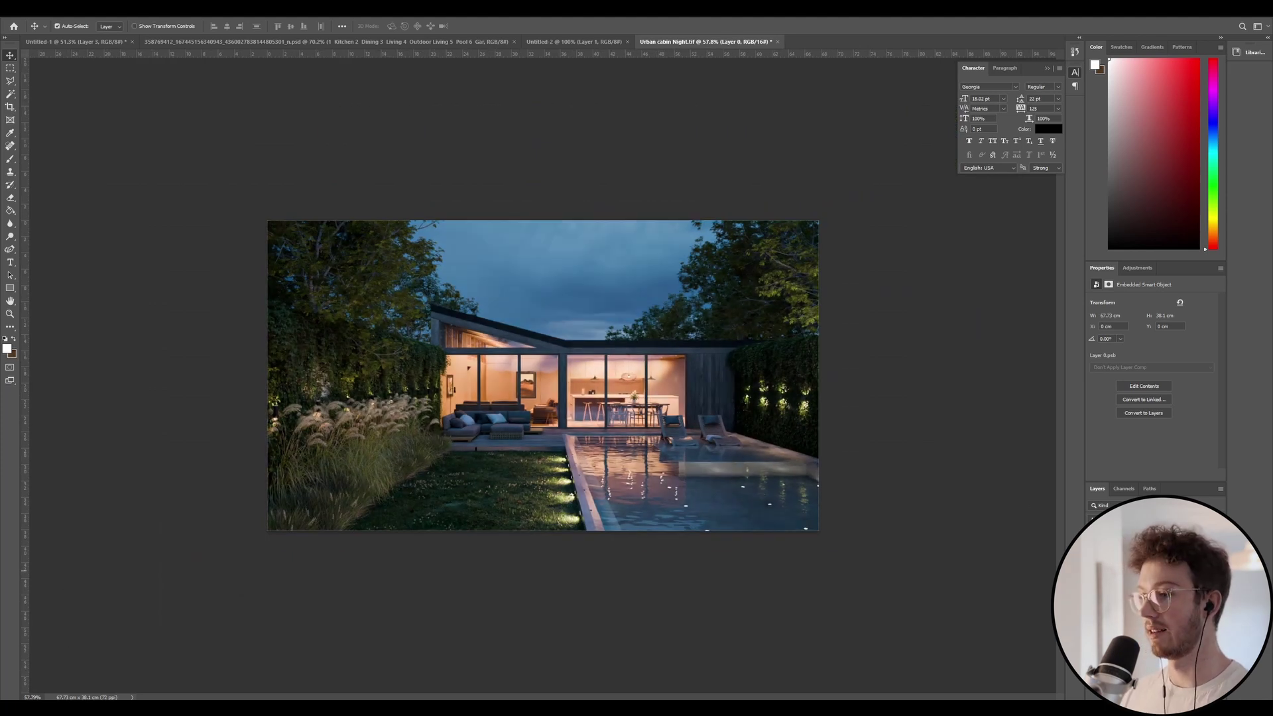
pyautogui.scroll(-3, 614, 418)
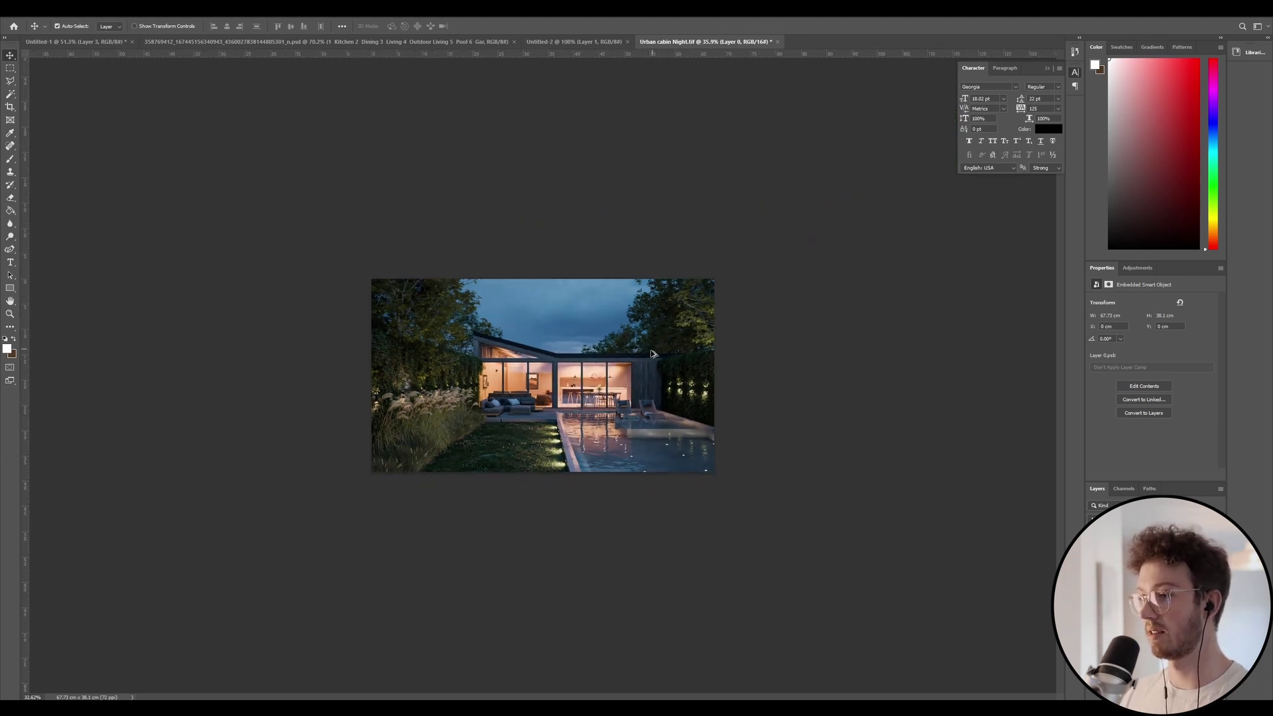